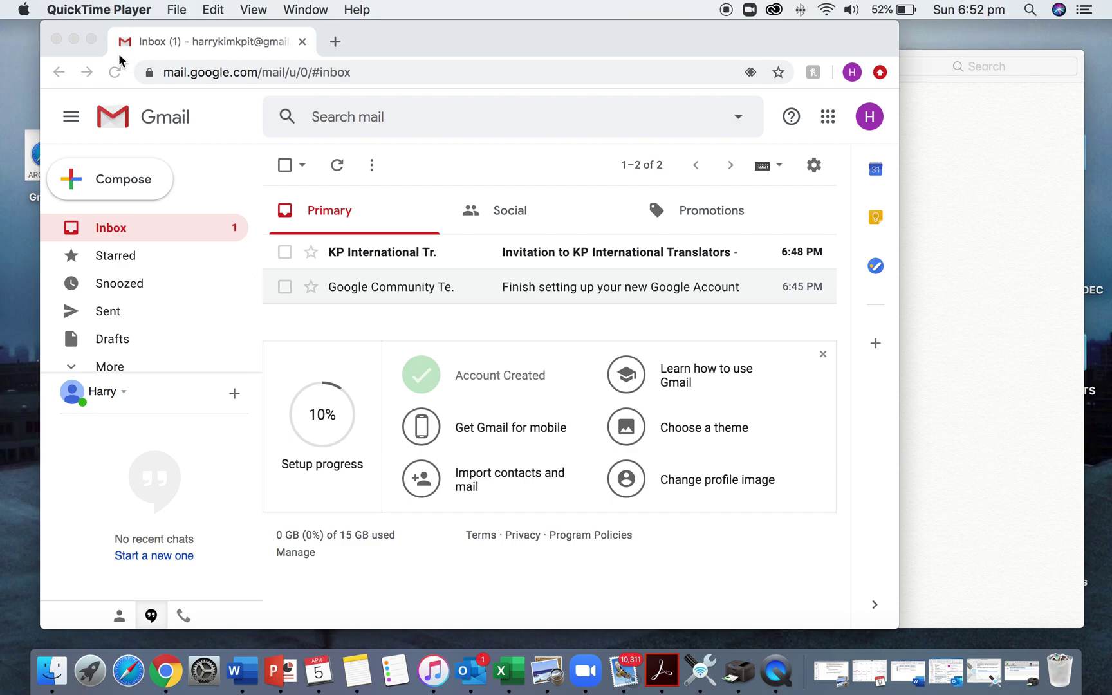
Step: Bring the Chrome window with the Gmail inbox to the front
click(212, 267)
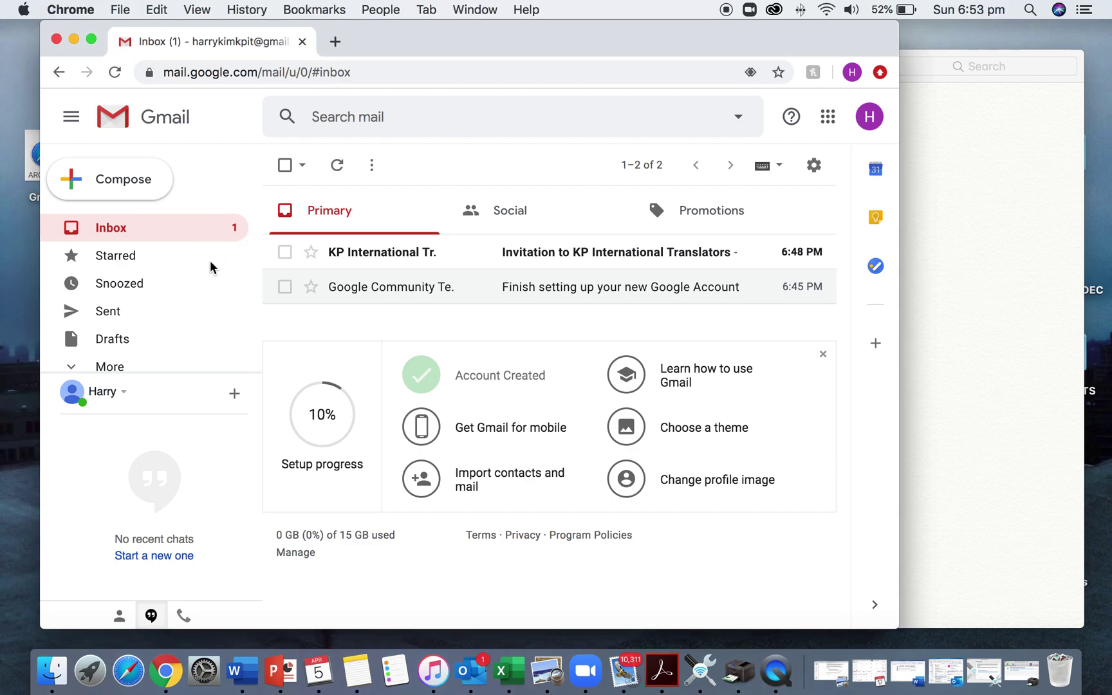
Step: Maximize Gmail, open the KP International Translators invitation and scroll to its Accept button
click(92, 41)
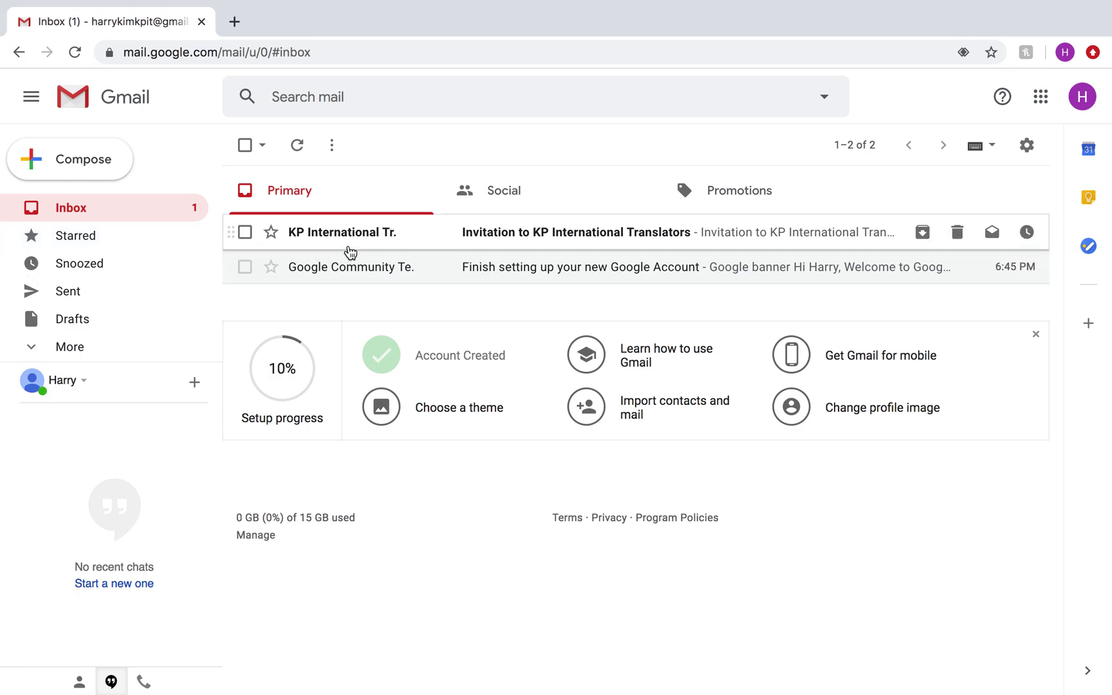
click(353, 244)
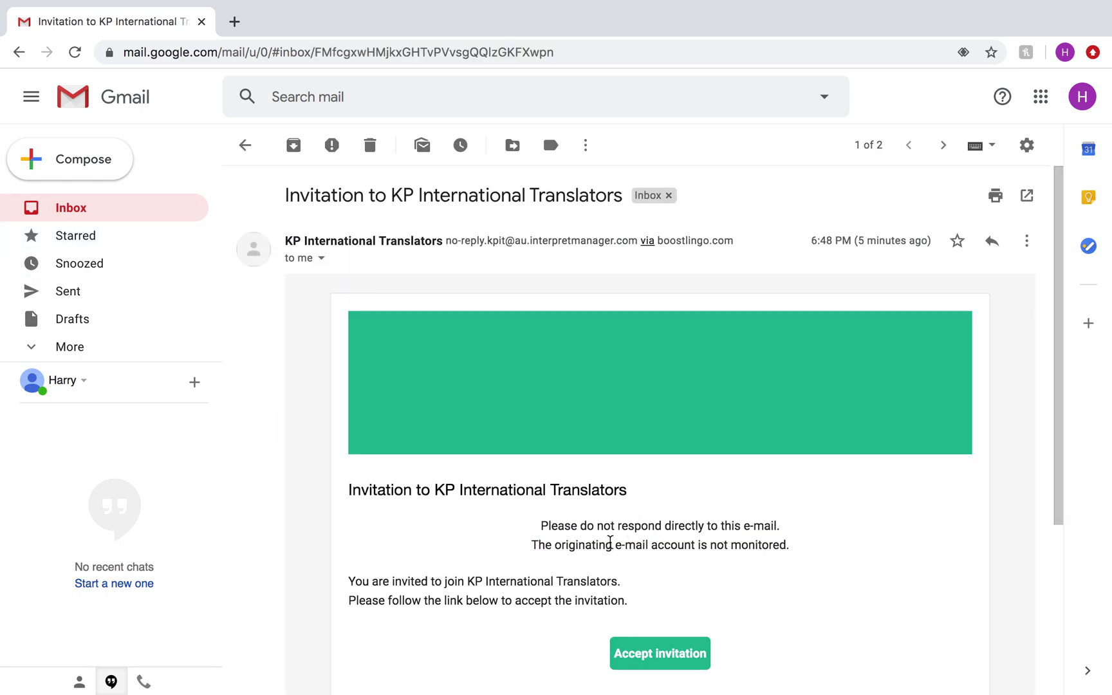
scroll(581, 540, down, 1)
scroll(581, 541, down, 2)
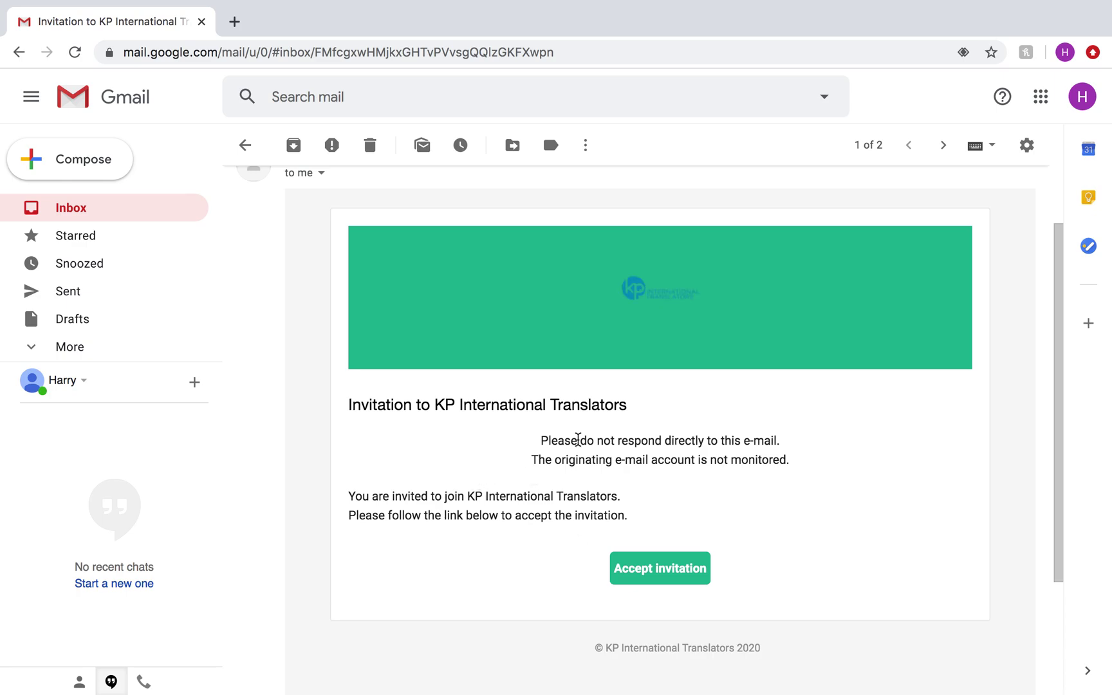
scroll(578, 440, down, 3)
Step: Accept the invitation, enter and confirm the new account password, and agree to the terms
click(653, 494)
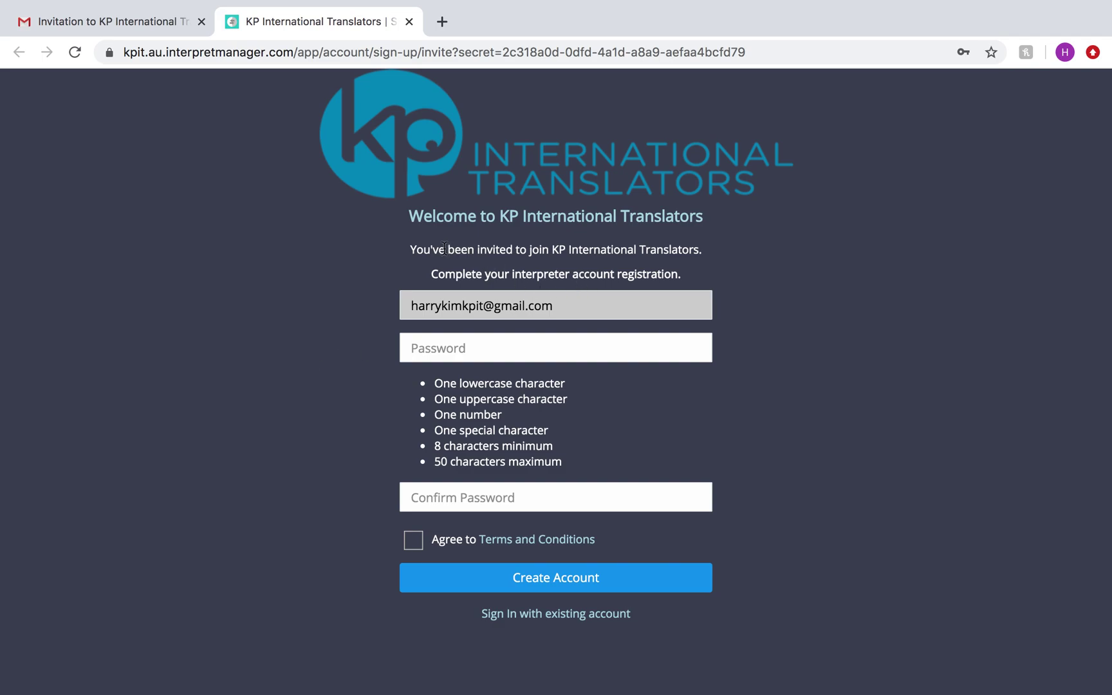
click(412, 351)
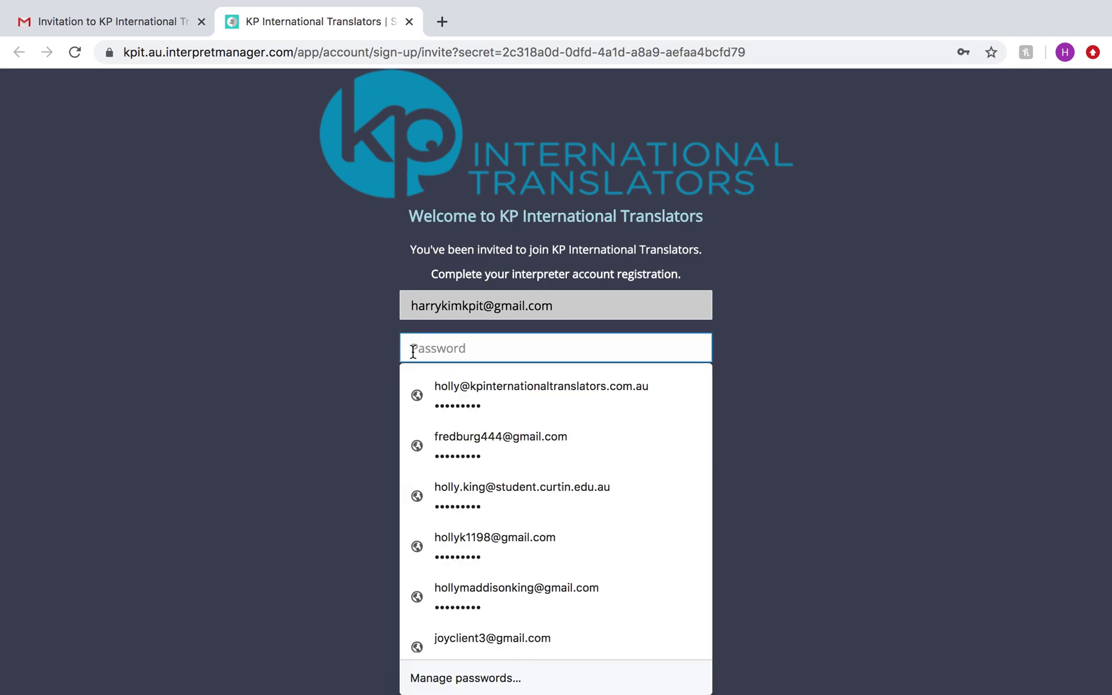
text(••••)
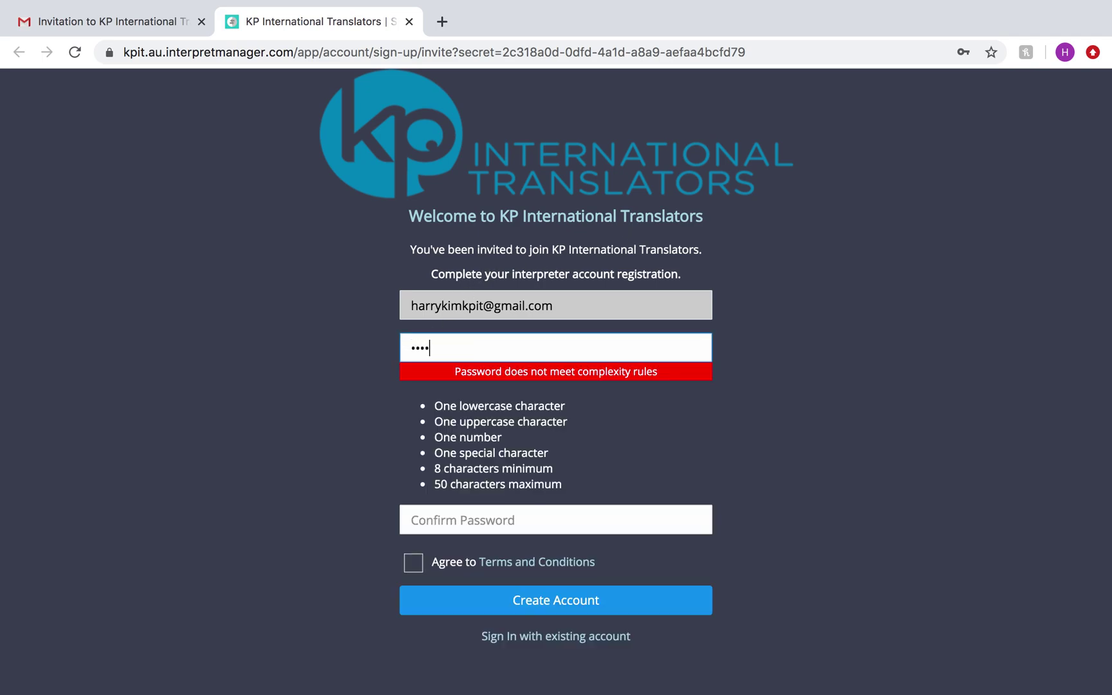
text(•••••)
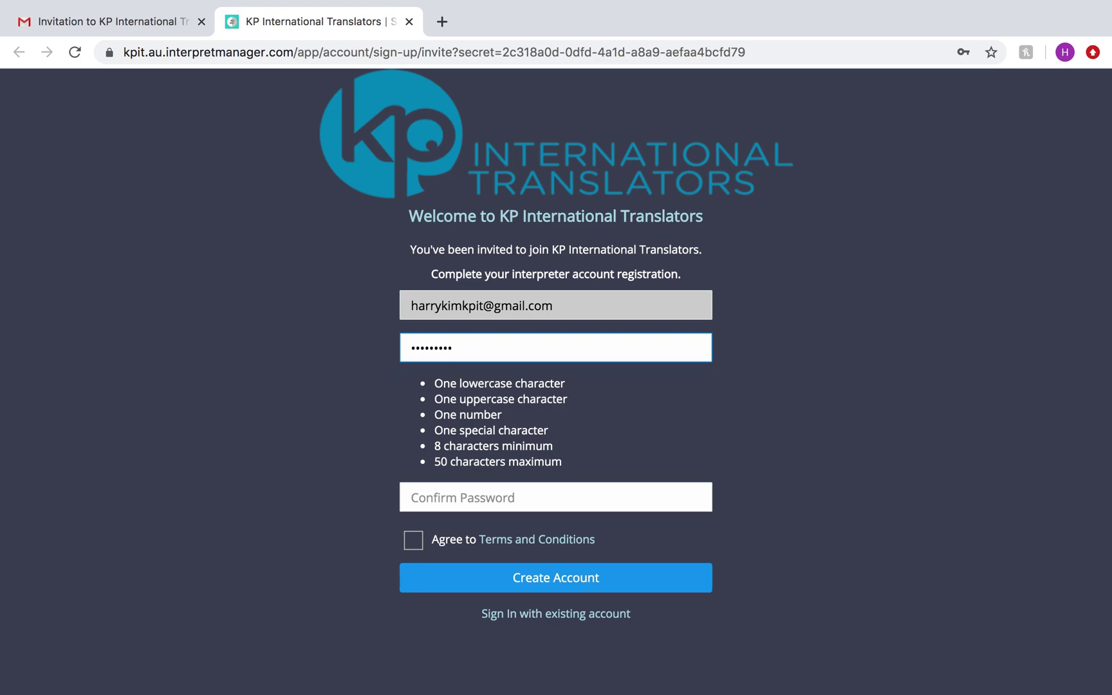
click(449, 498)
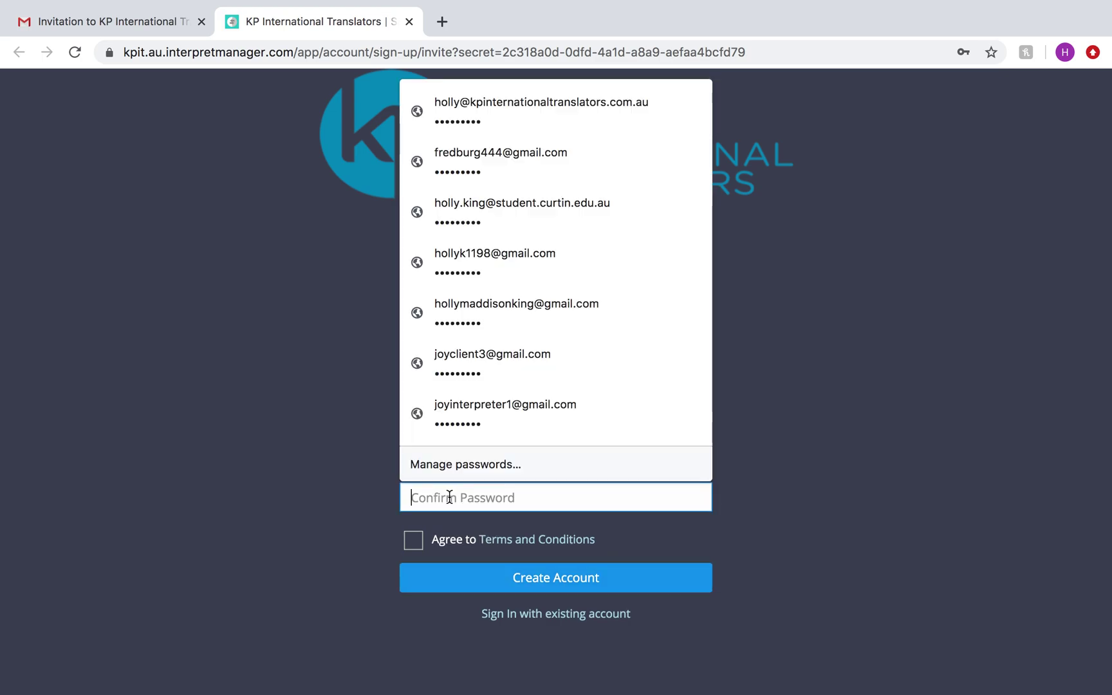
text(•••)
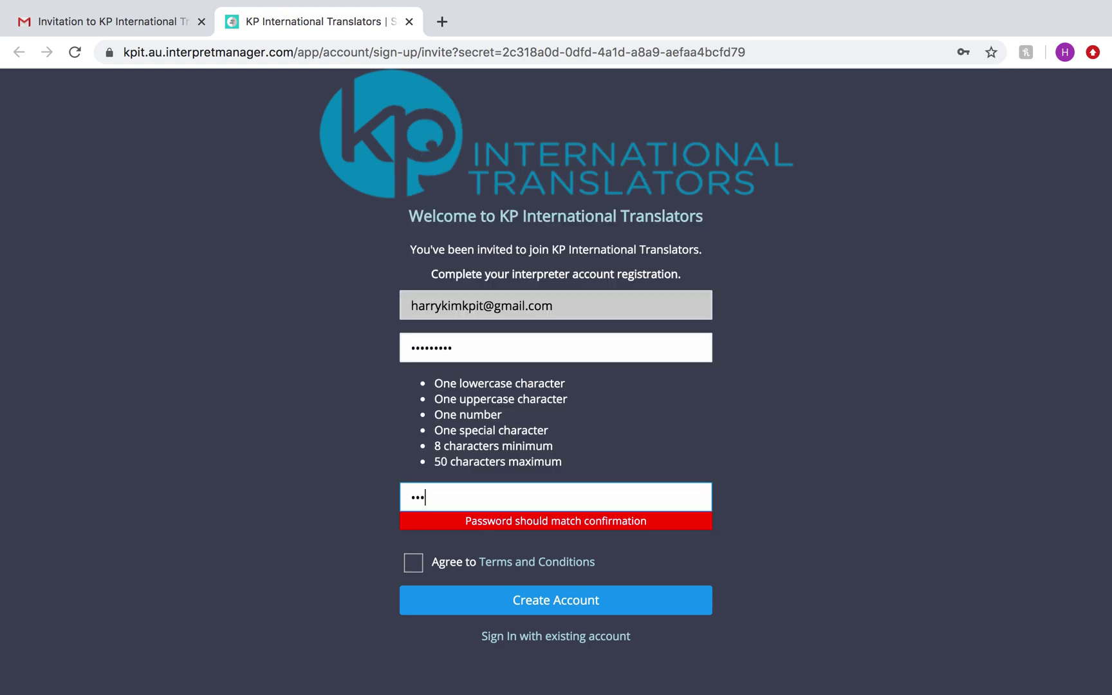
text(••••••)
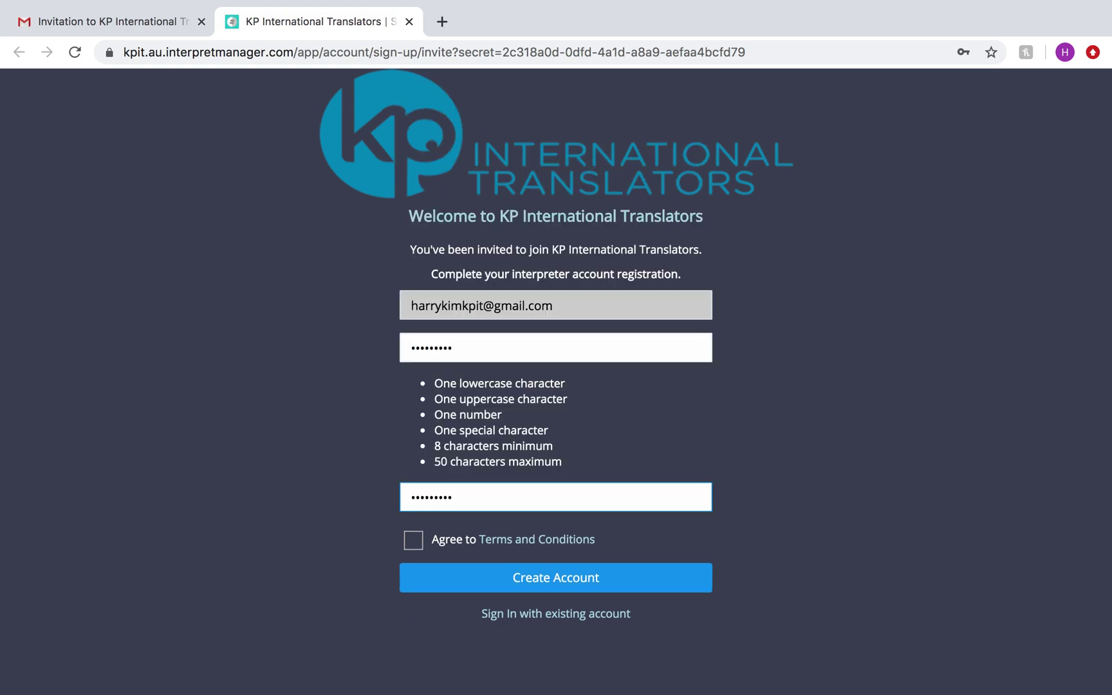
click(409, 546)
Step: Create the account, save the login in the browser, and enter the registered e-mail to sign in
click(479, 581)
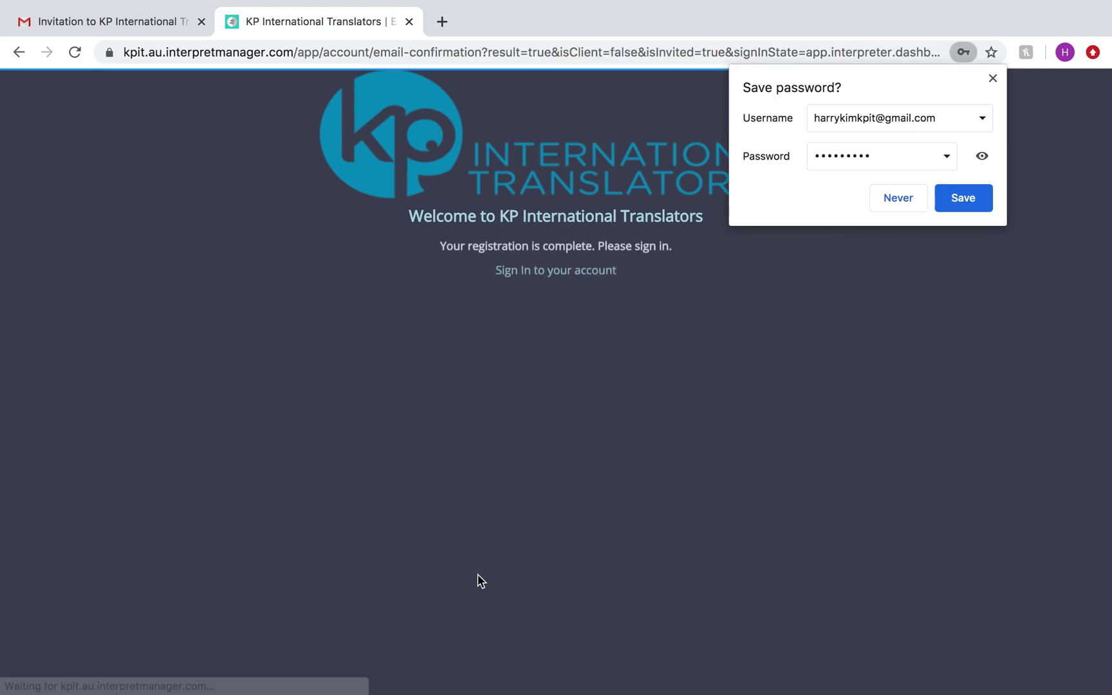
click(979, 208)
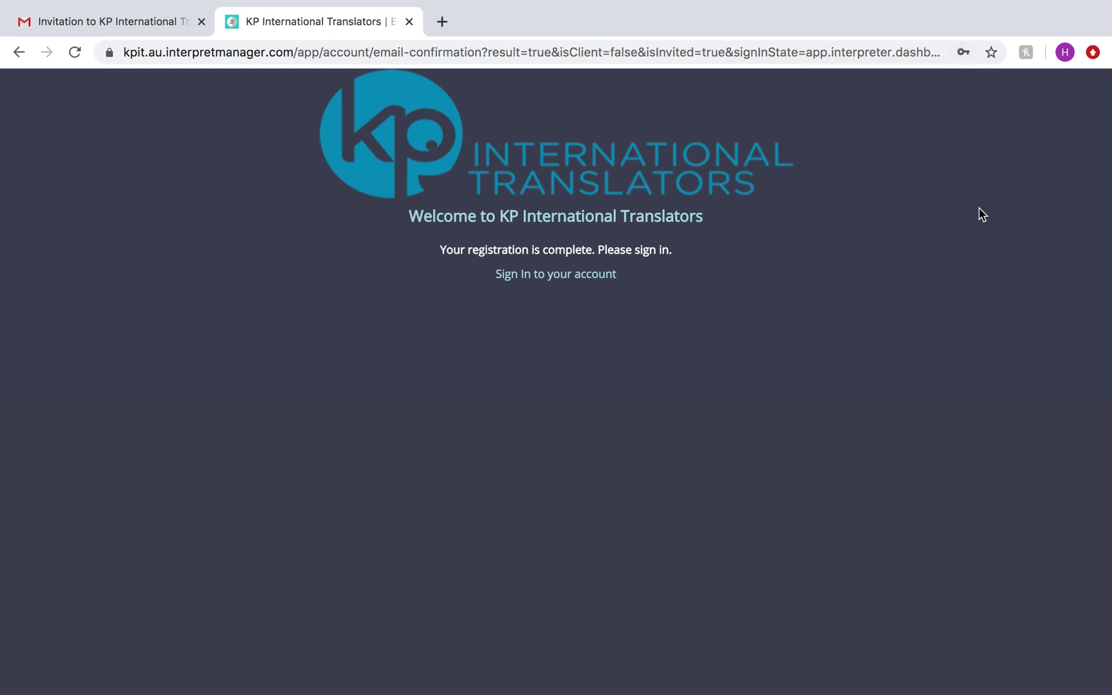
click(583, 276)
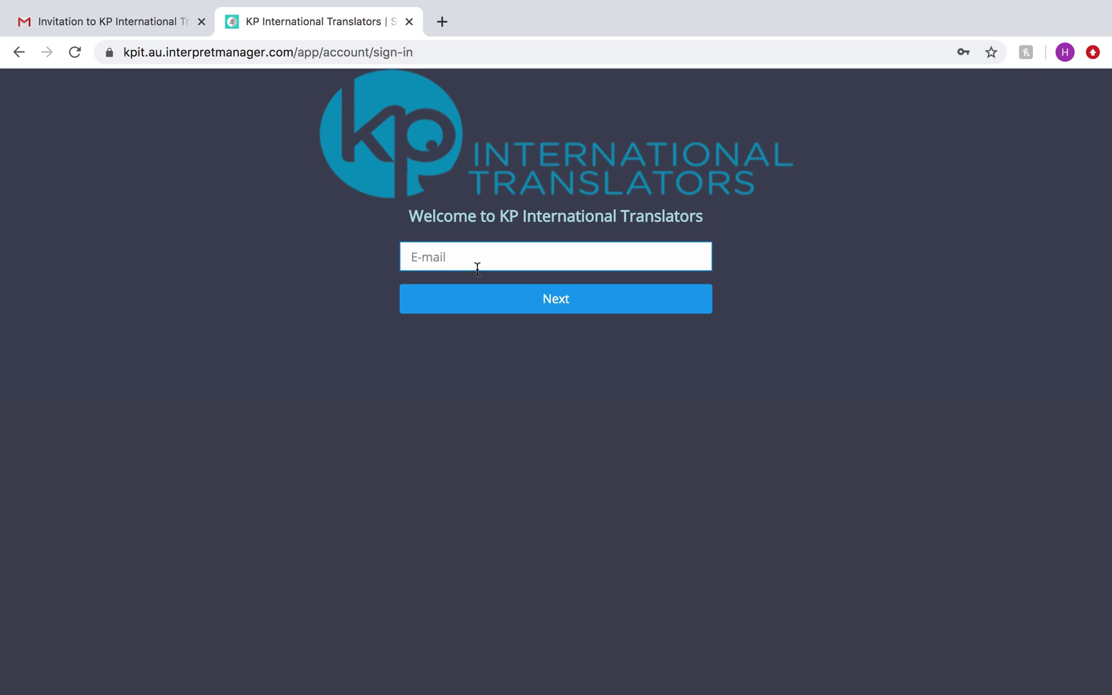
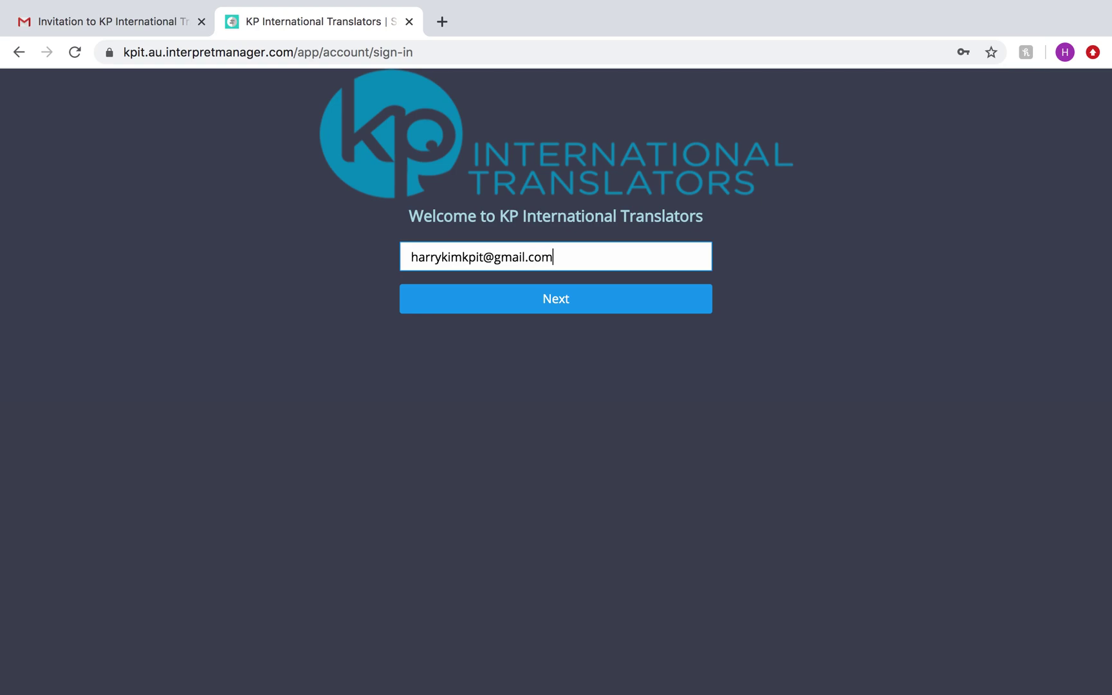
click(461, 302)
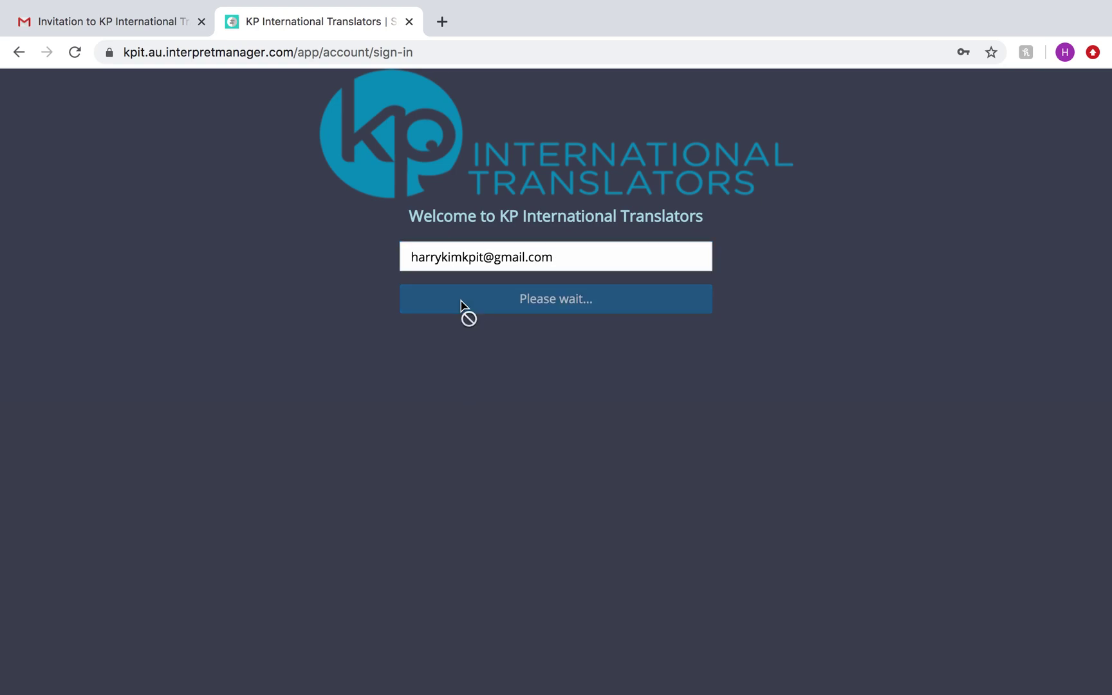
Step: Enter the account password, correct it after the invalid-login error, and sign in
click(451, 283)
text(•••••••••••••••)
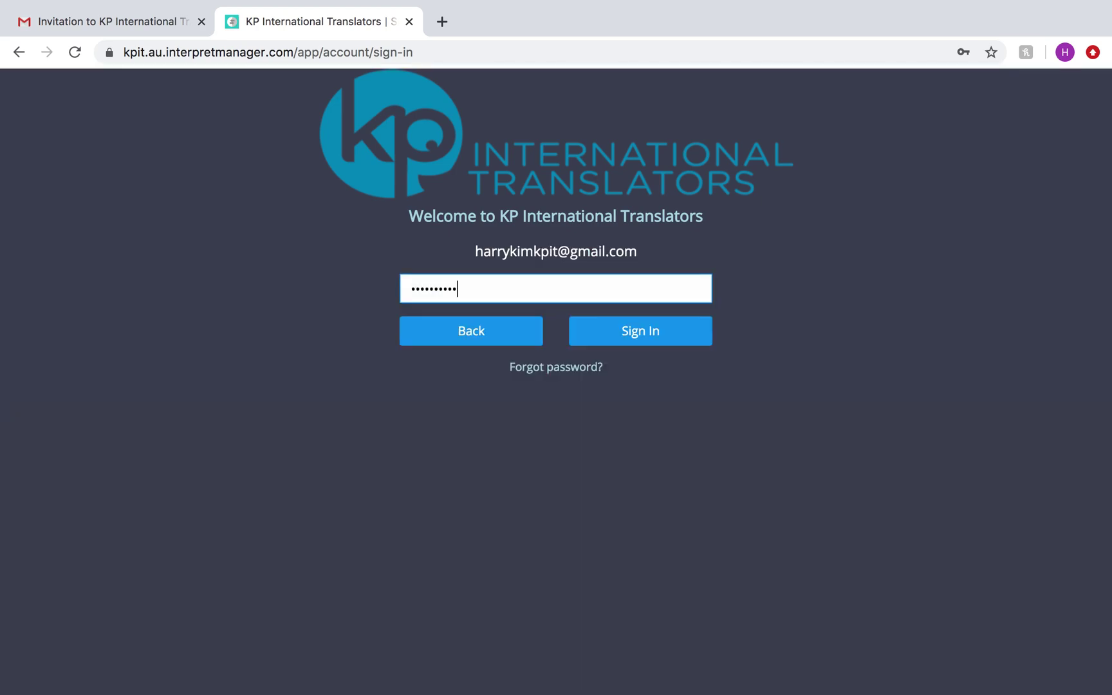
key(BackSpace)
key(BackSpace)
key(BackSpace)
key(BackSpace)
key(BackSpace)
click(611, 344)
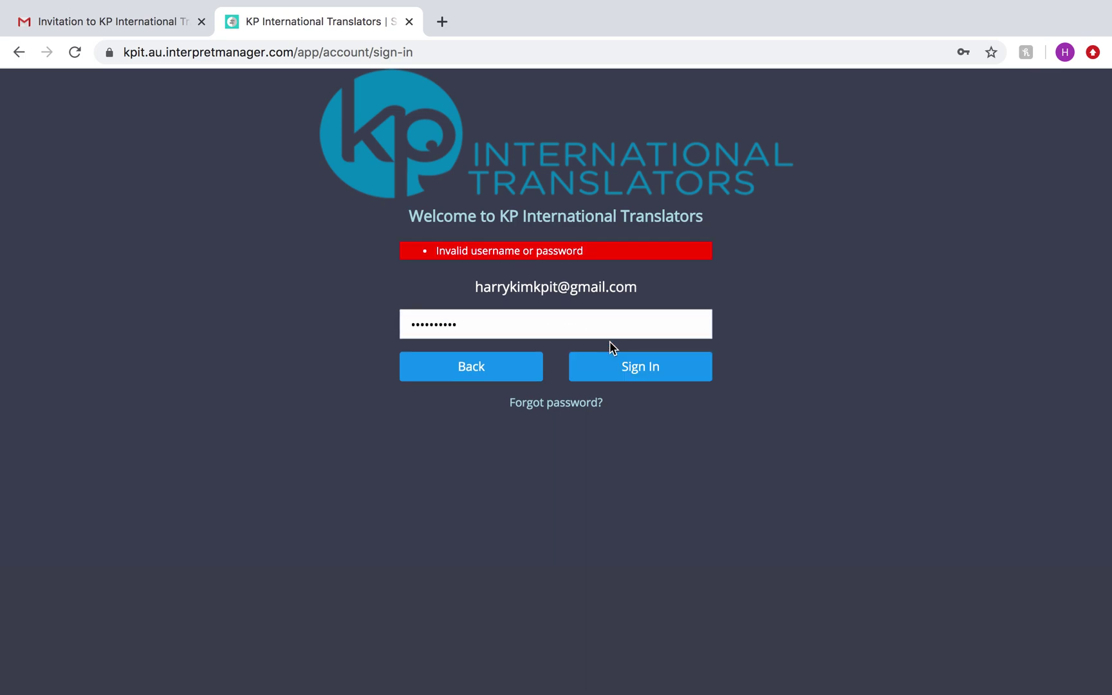
click(530, 322)
key(BackSpace)
key(BackSpace)
key(BackSpace)
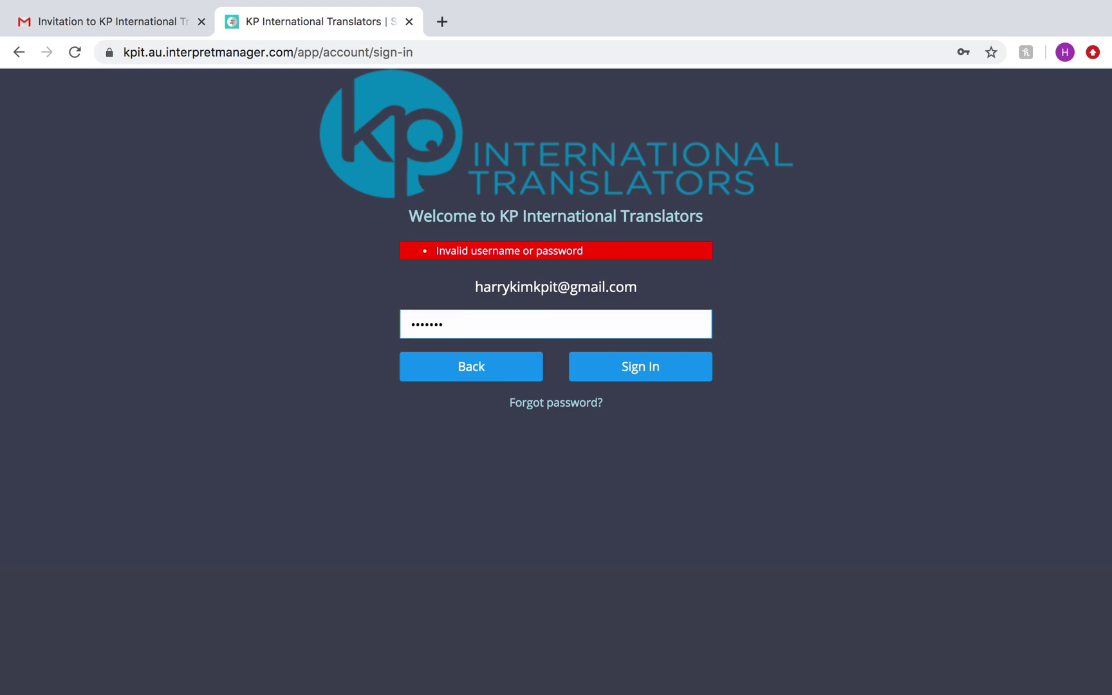
key(BackSpace)
key(BackSpace)
key(BackSpace)
key(BackSpace)
key(BackSpace)
key(BackSpace)
key(BackSpace)
text(*********)
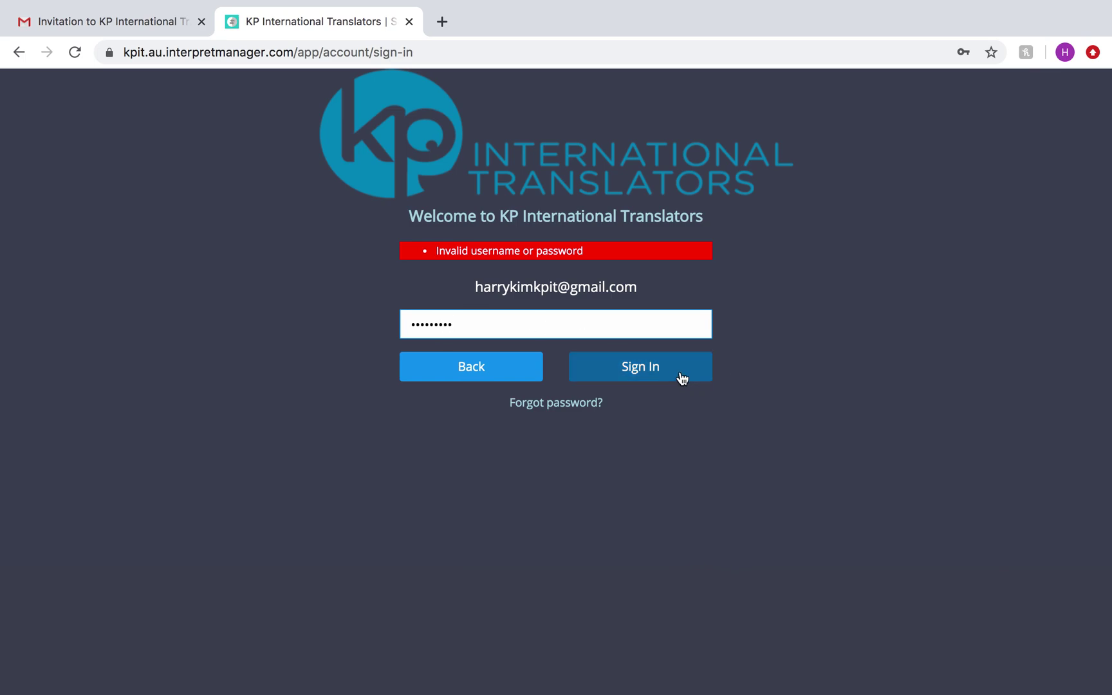
click(672, 373)
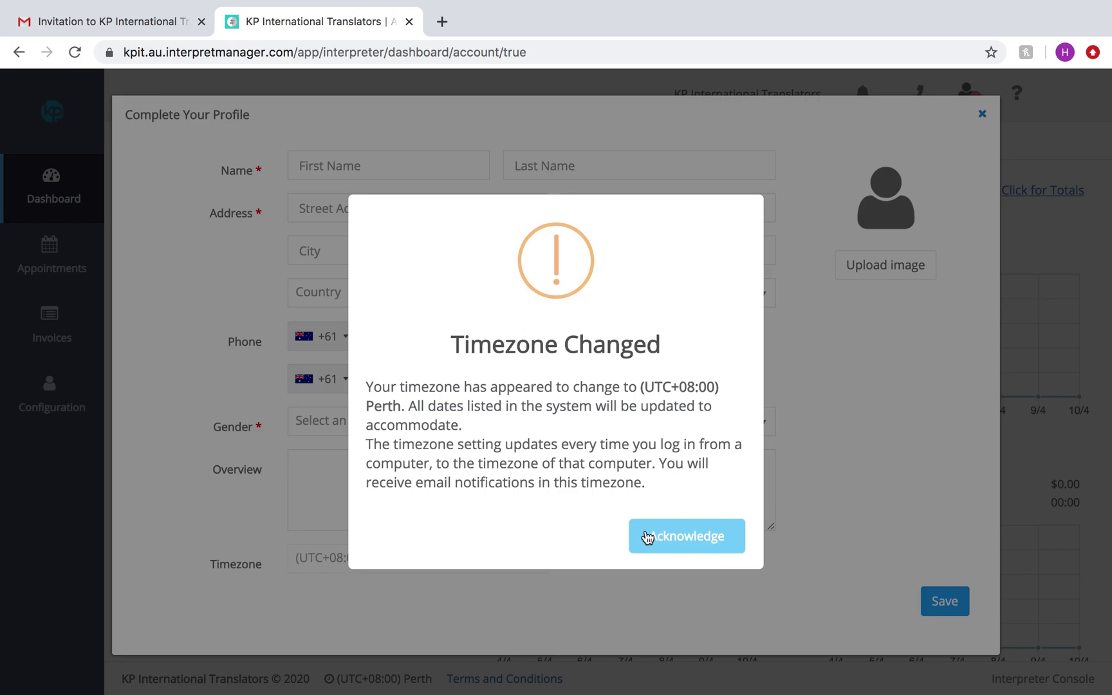
Step: Acknowledge the Timezone Changed notice for (UTC+08:00) Perth
click(647, 537)
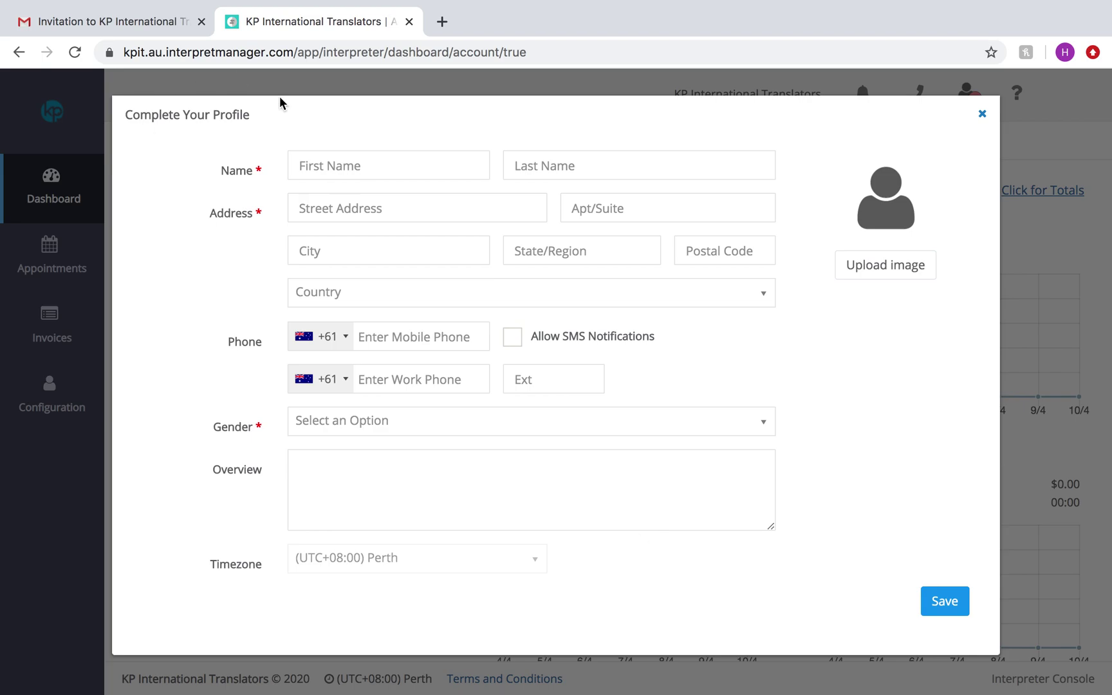
Step: Fill in the interpreter's first and last name, street address and apartment number, autofilling city details
click(336, 169)
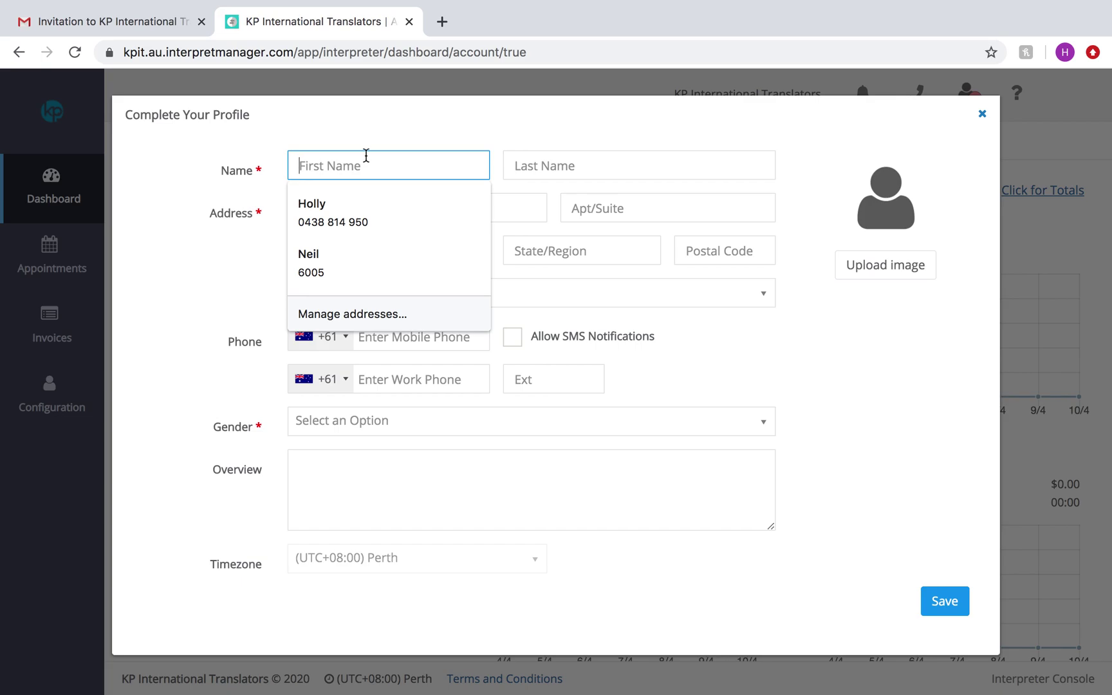
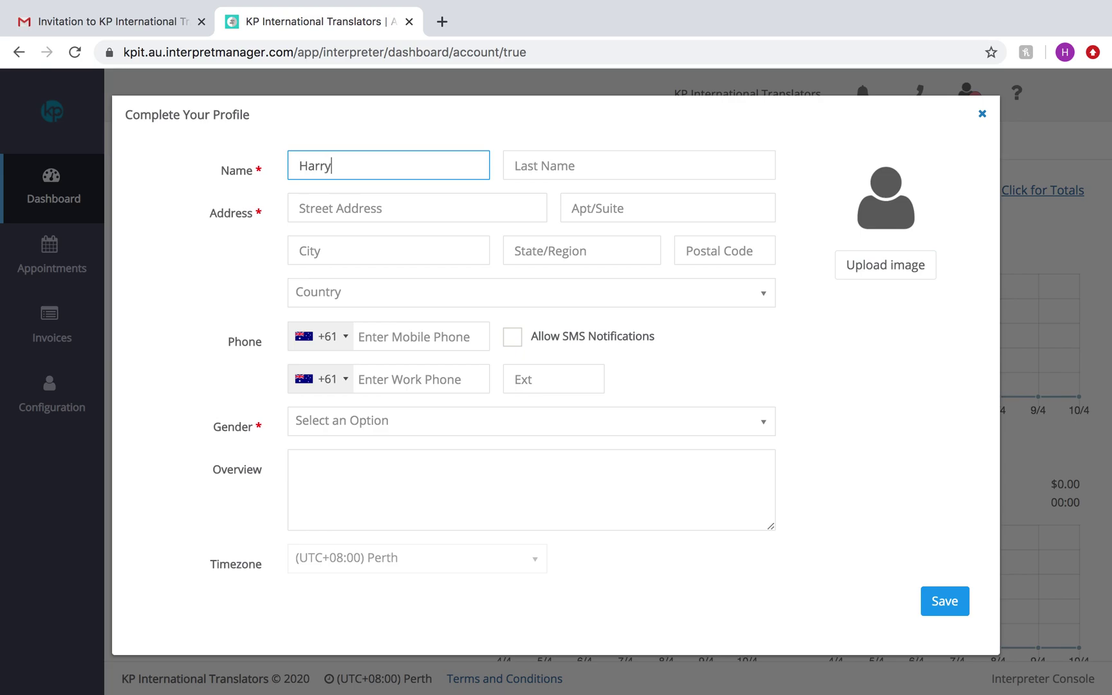
click(591, 159)
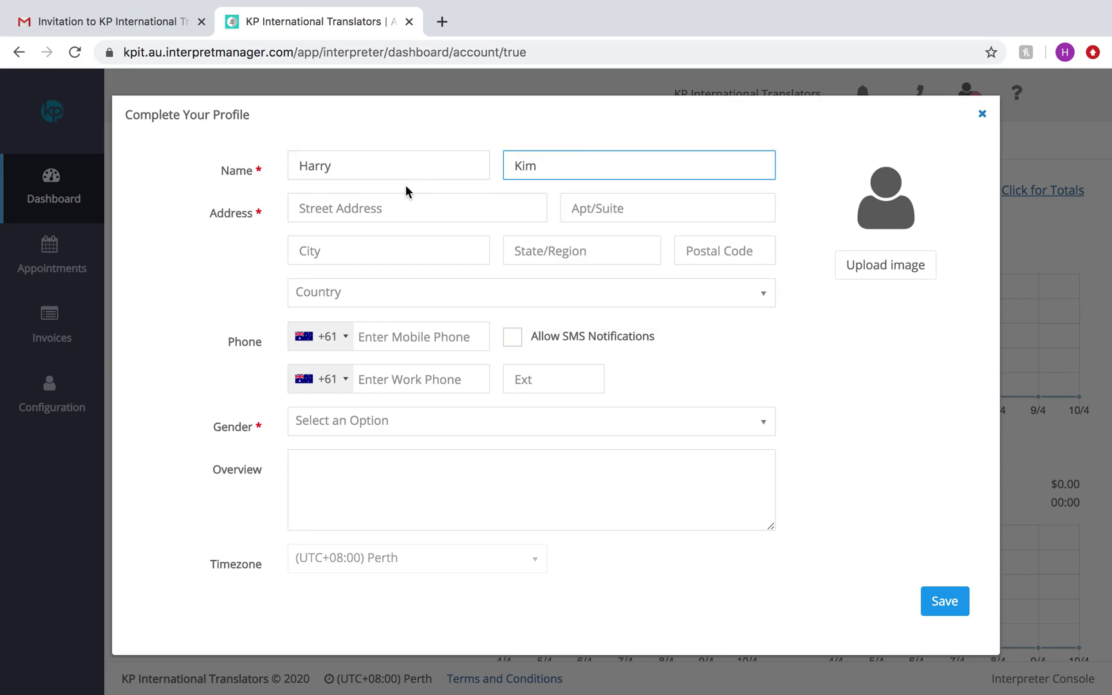
click(350, 201)
text(3232)
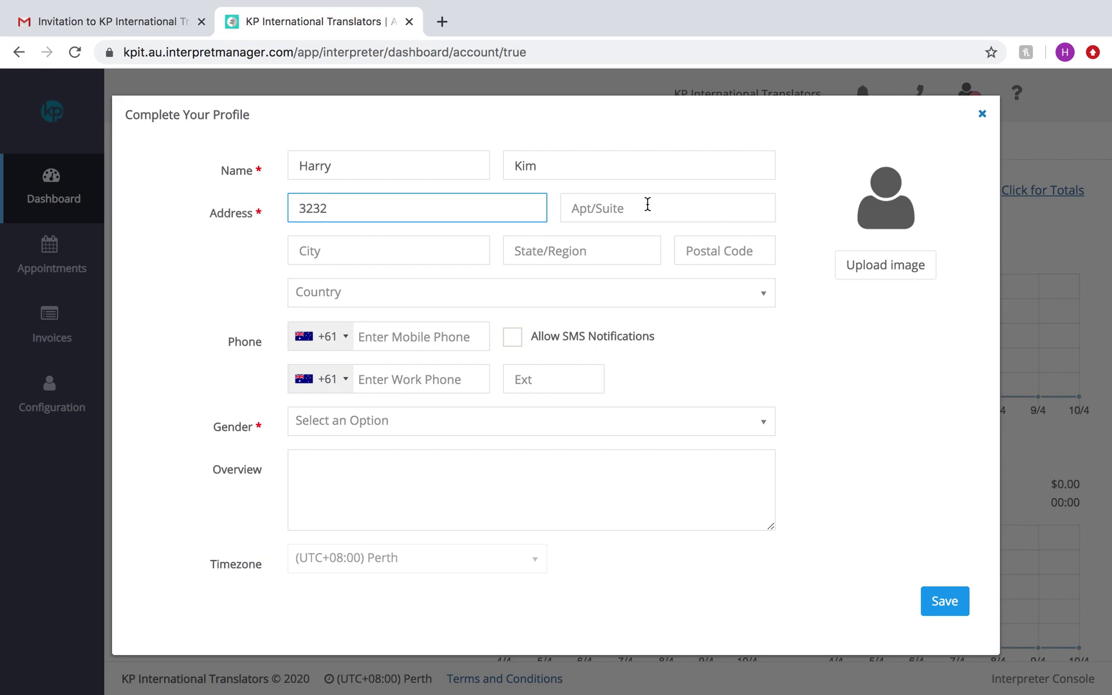
click(647, 204)
text(1)
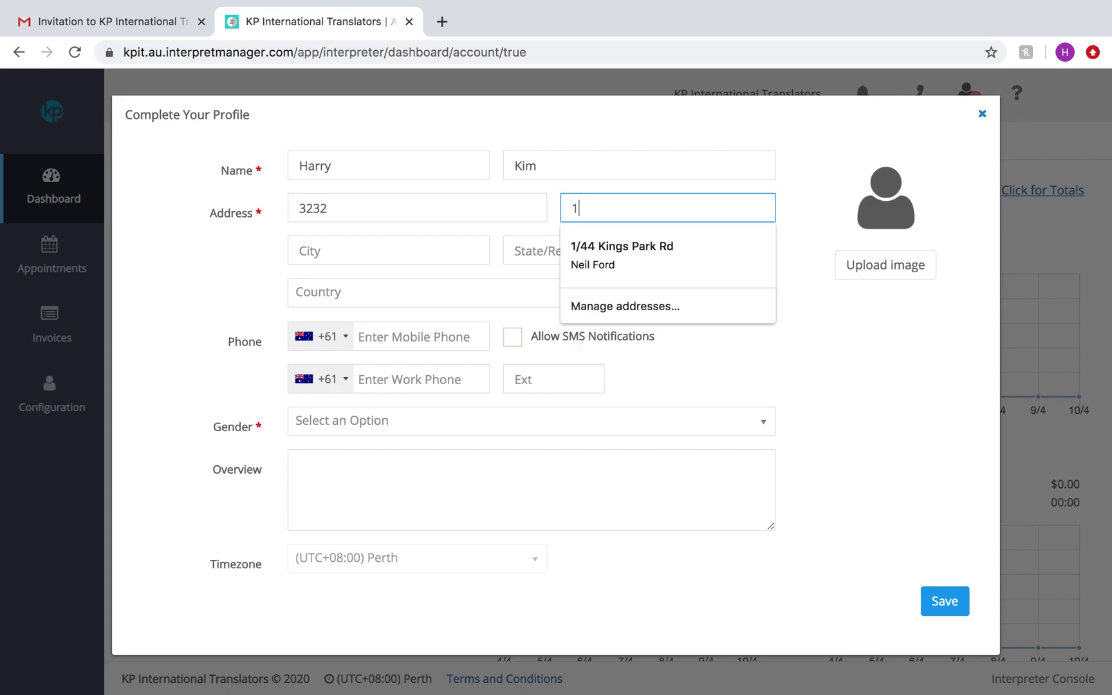
click(387, 244)
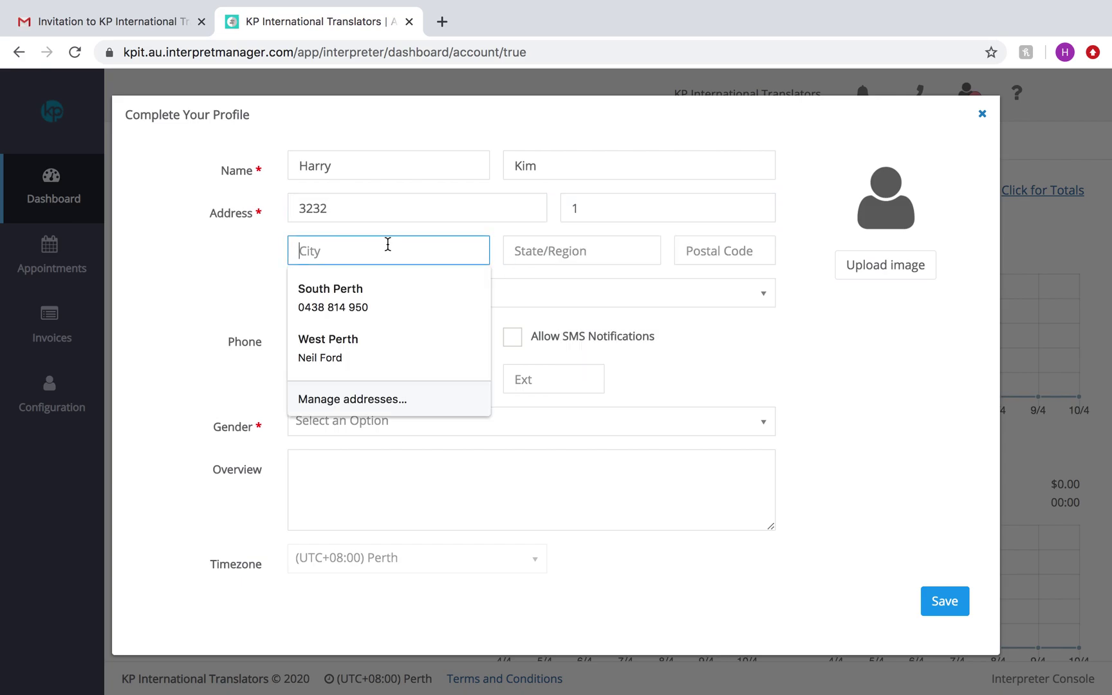
click(300, 297)
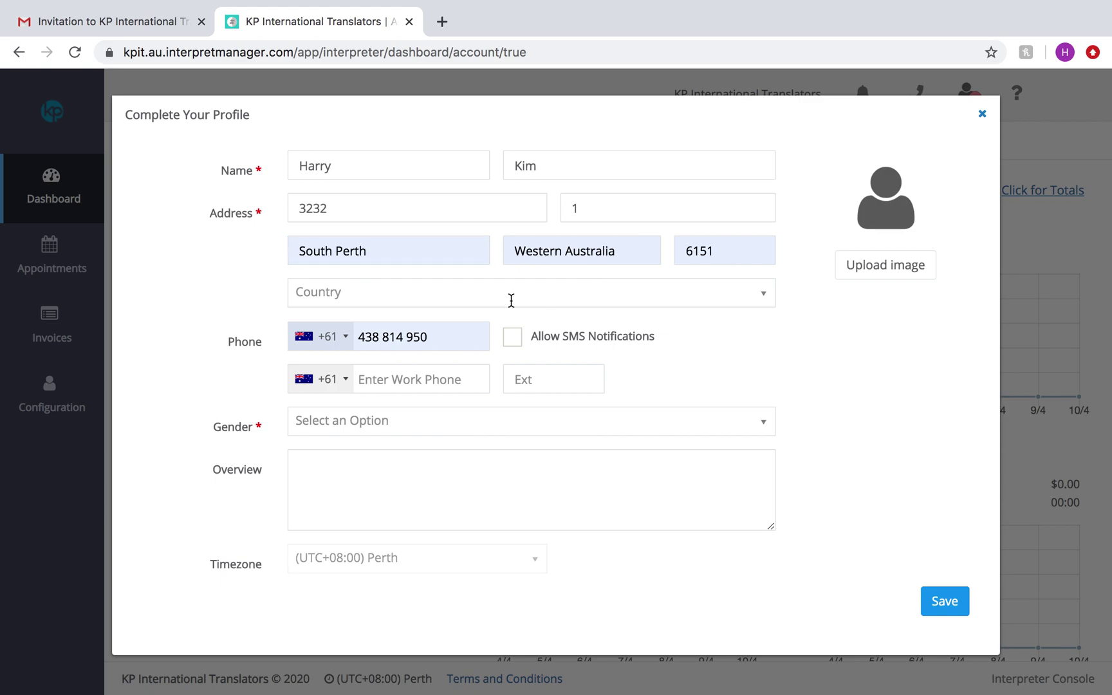
Step: Set the country to Australia and start a work phone entry with 04
click(364, 305)
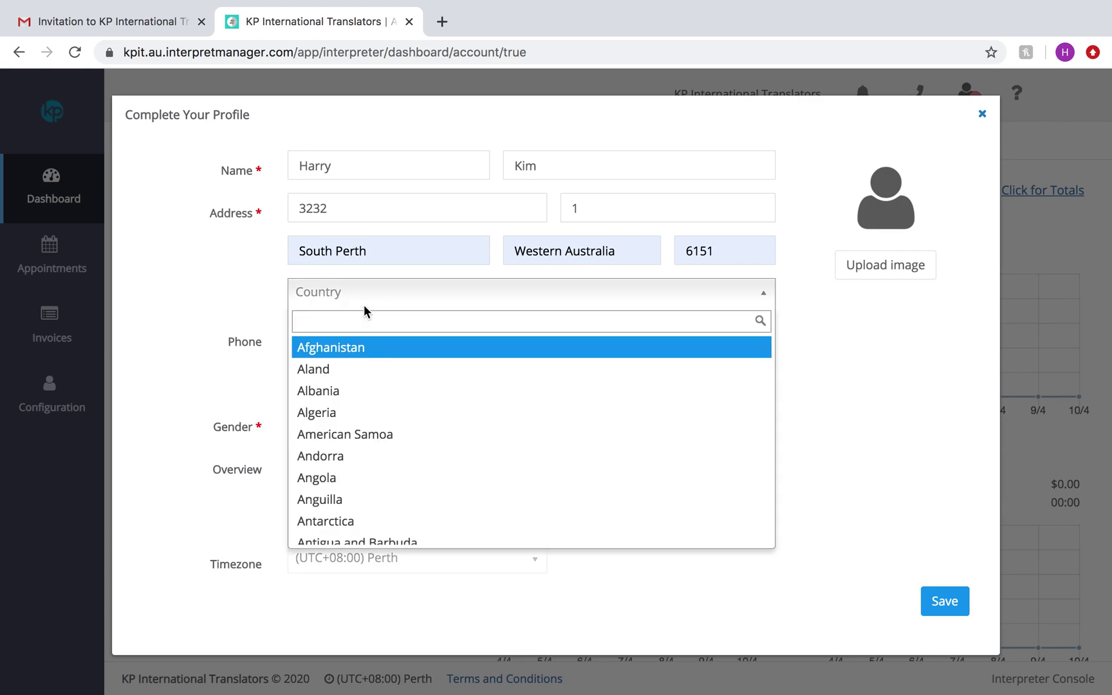
click(332, 327)
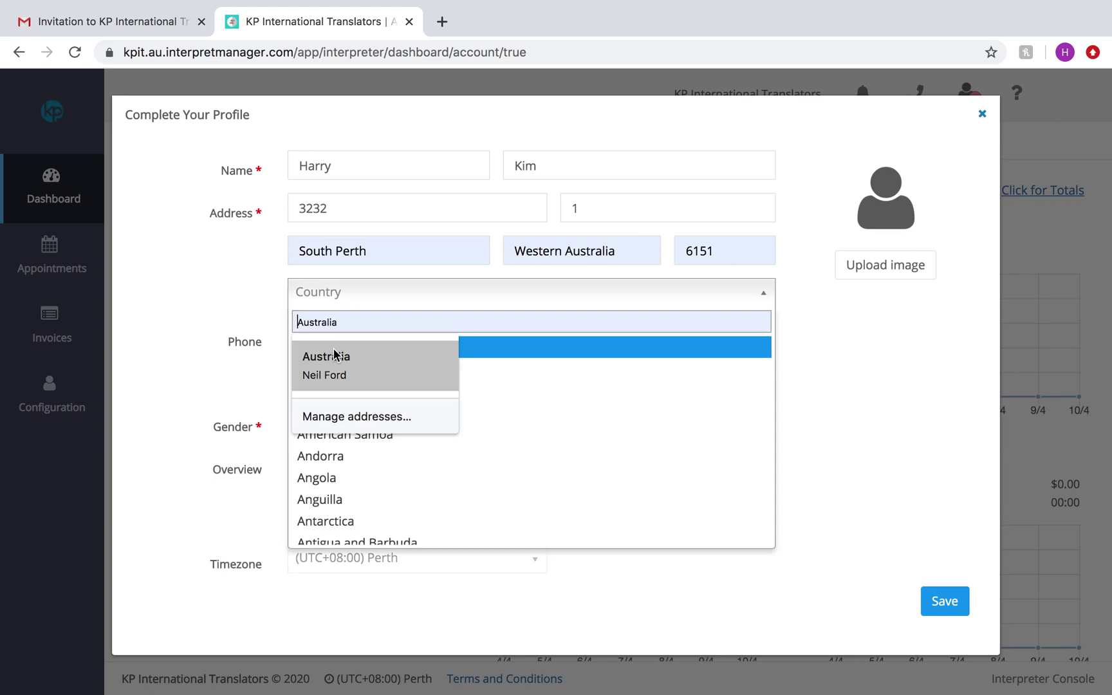
click(333, 356)
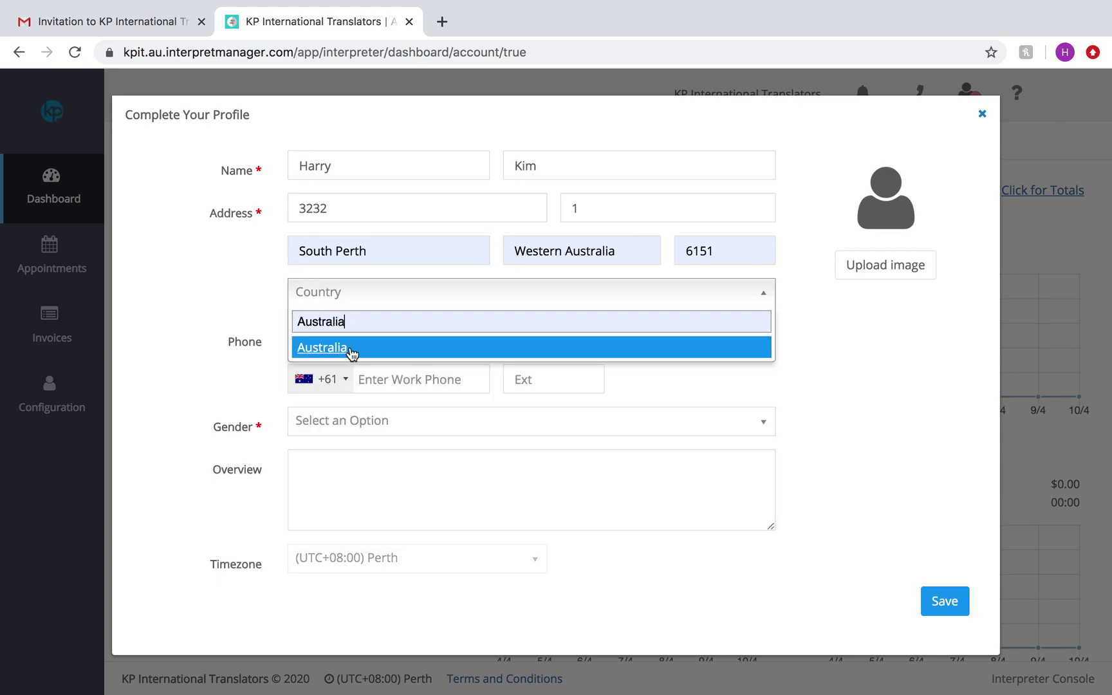
click(386, 385)
text(04)
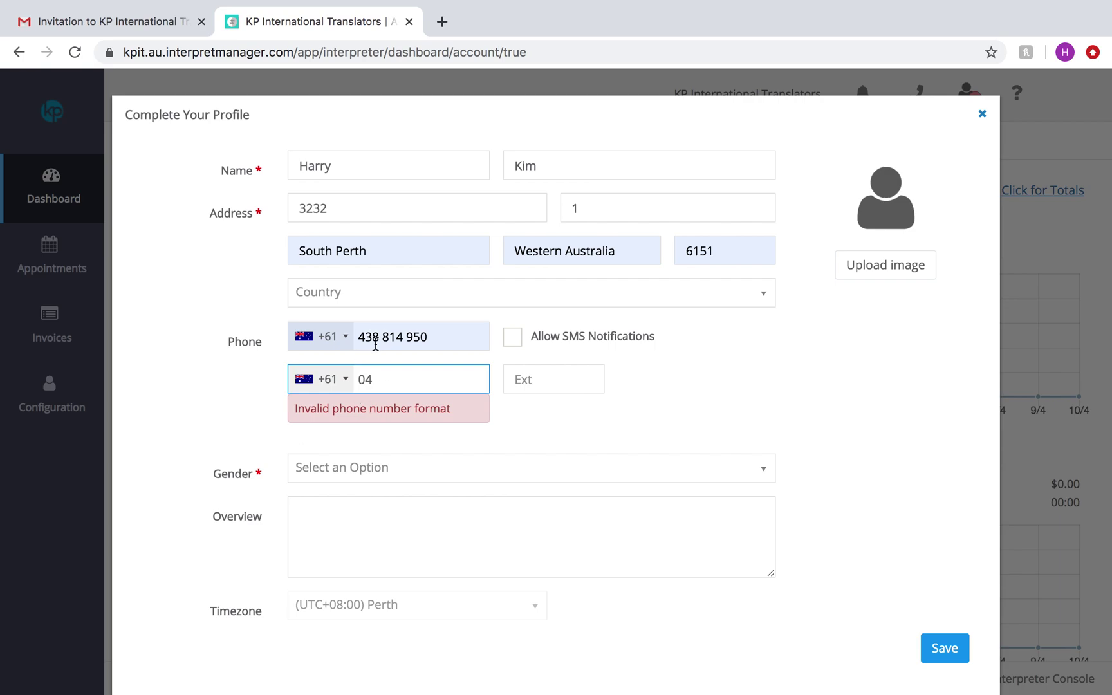
Step: Allow SMS notifications for the mobile, clear the work phone, and keep the +61 country code
click(400, 334)
click(380, 376)
click(704, 365)
click(513, 337)
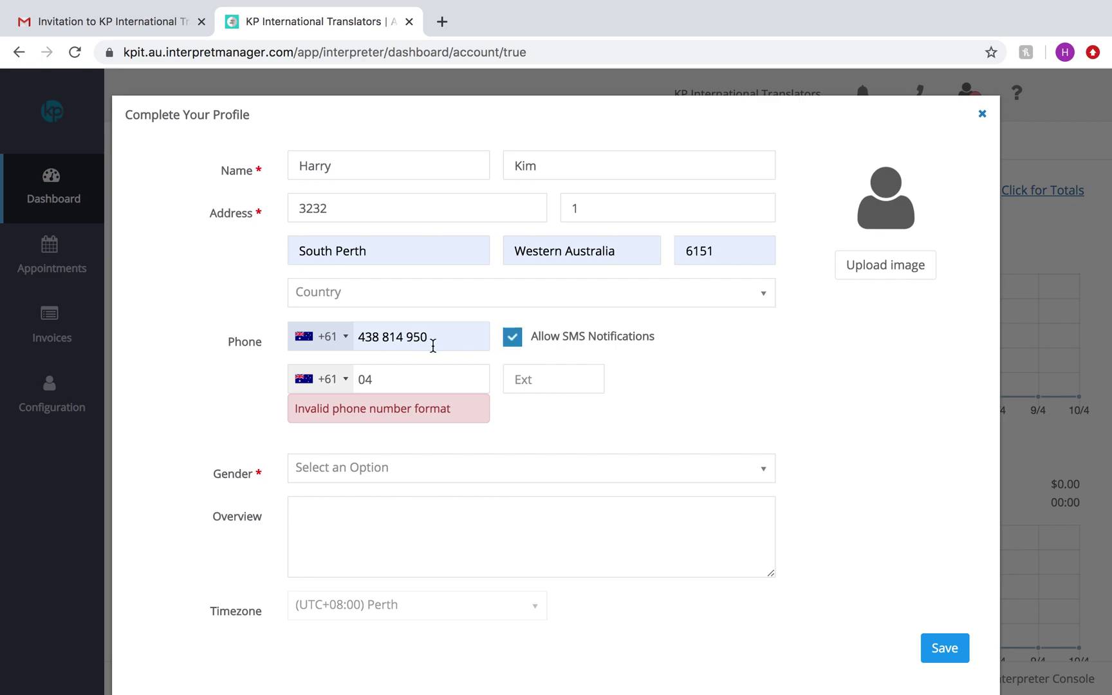
click(394, 382)
key(BackSpace)
key(BackSpace)
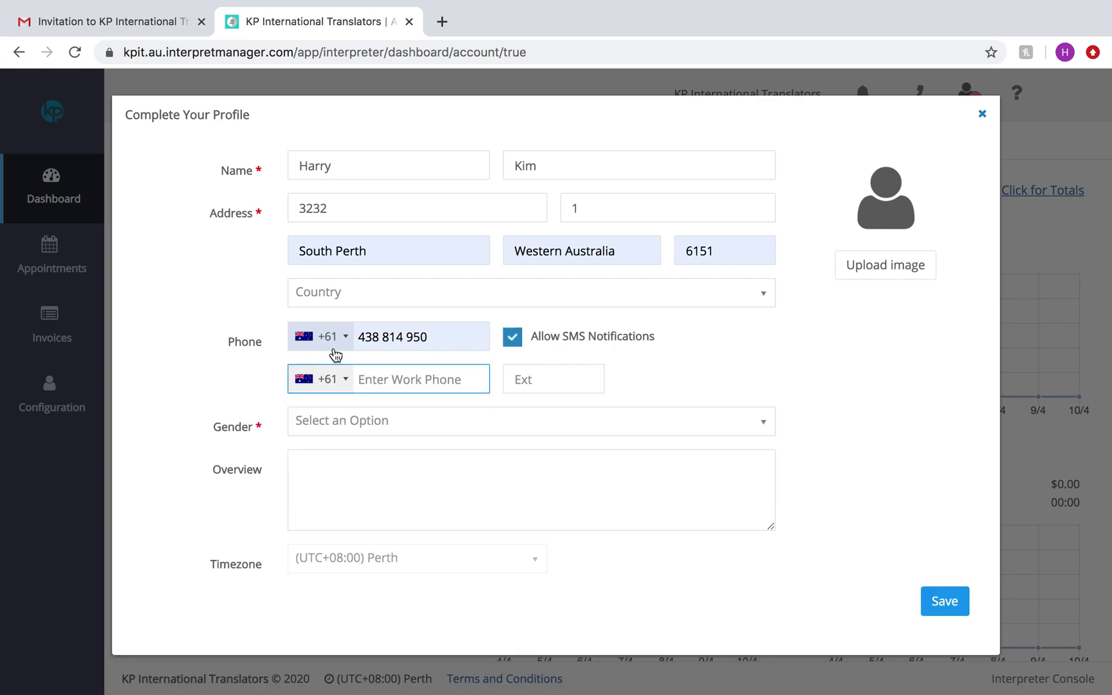
click(332, 346)
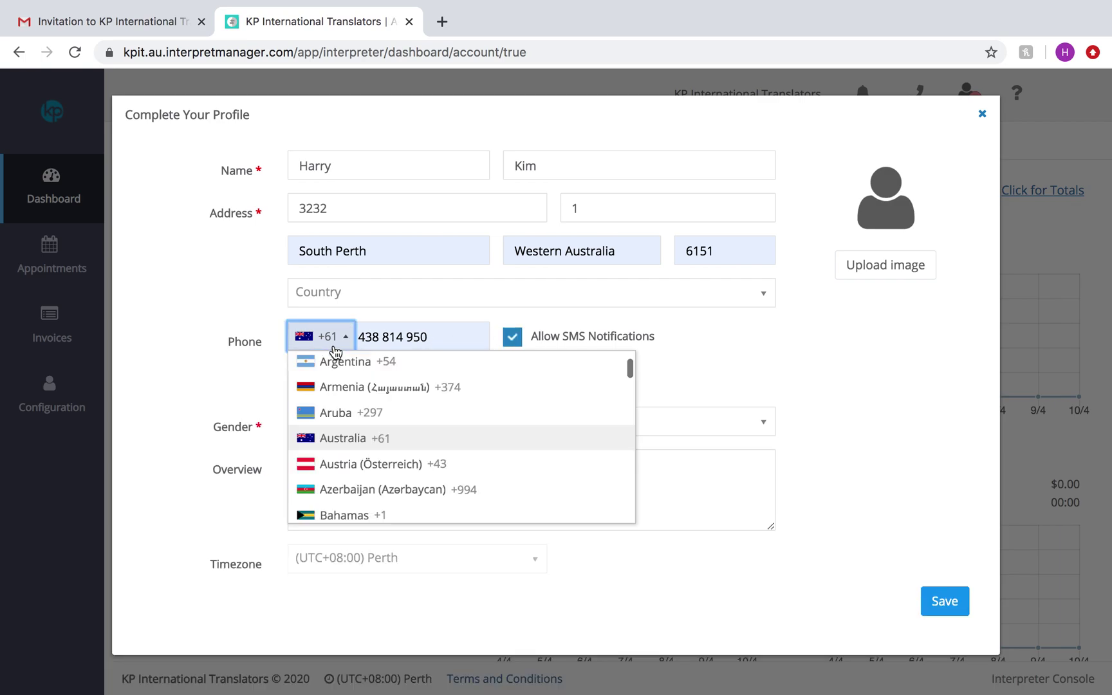
click(701, 364)
Step: Set gender to Female and write the overview 'Korean Interpreter'
click(367, 422)
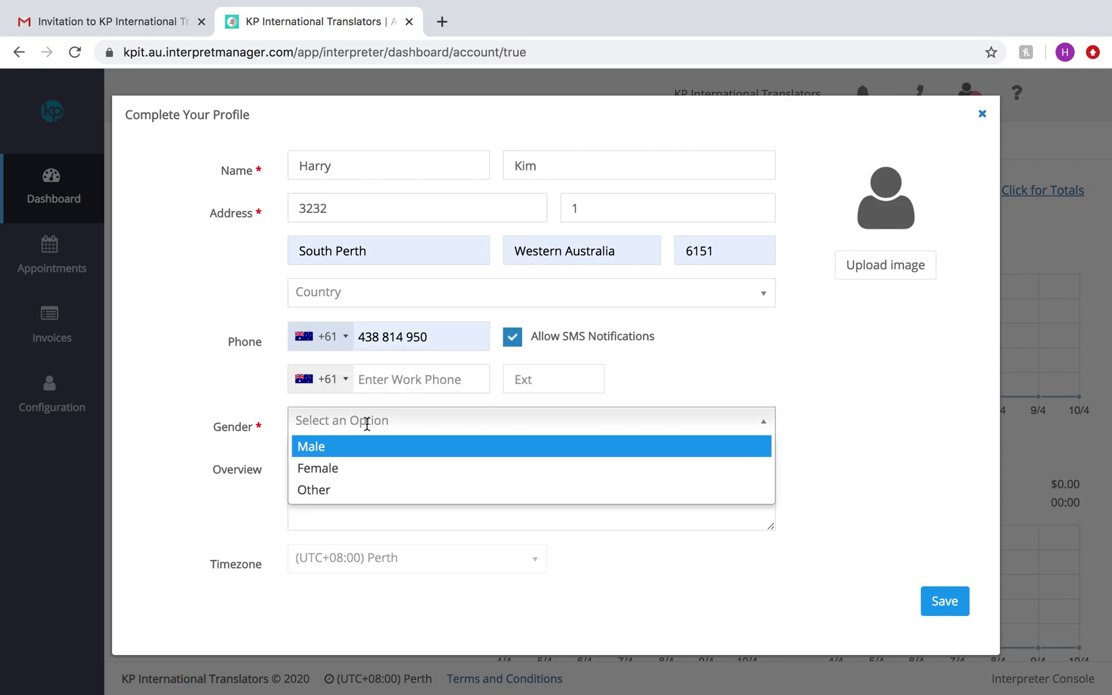
click(347, 464)
click(304, 475)
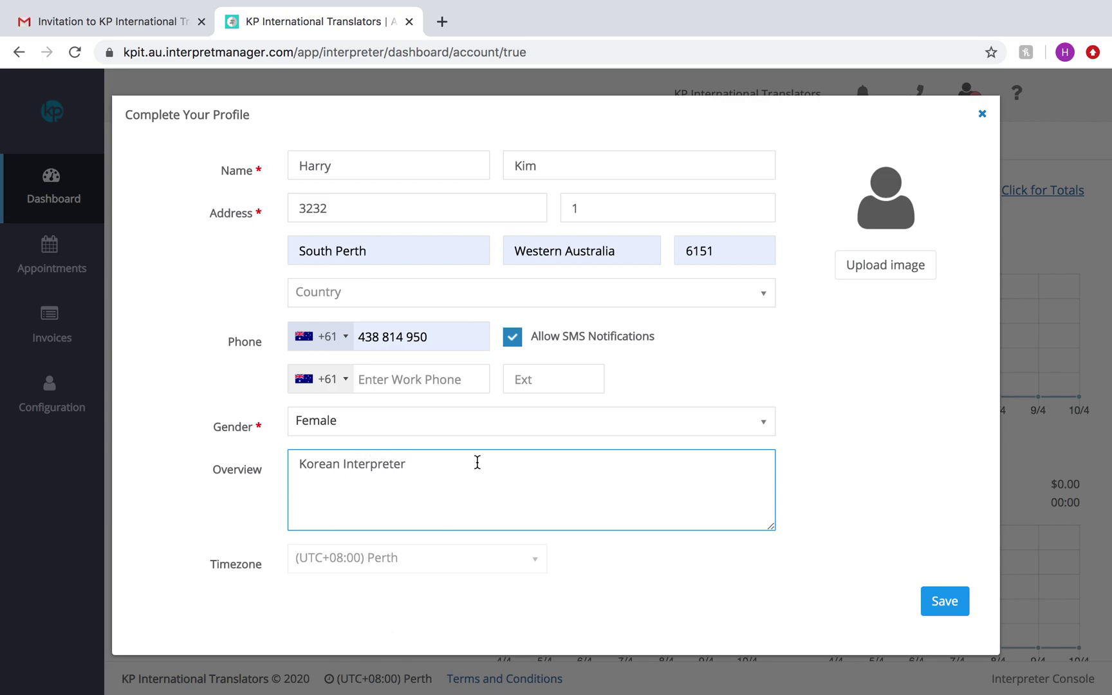
click(413, 569)
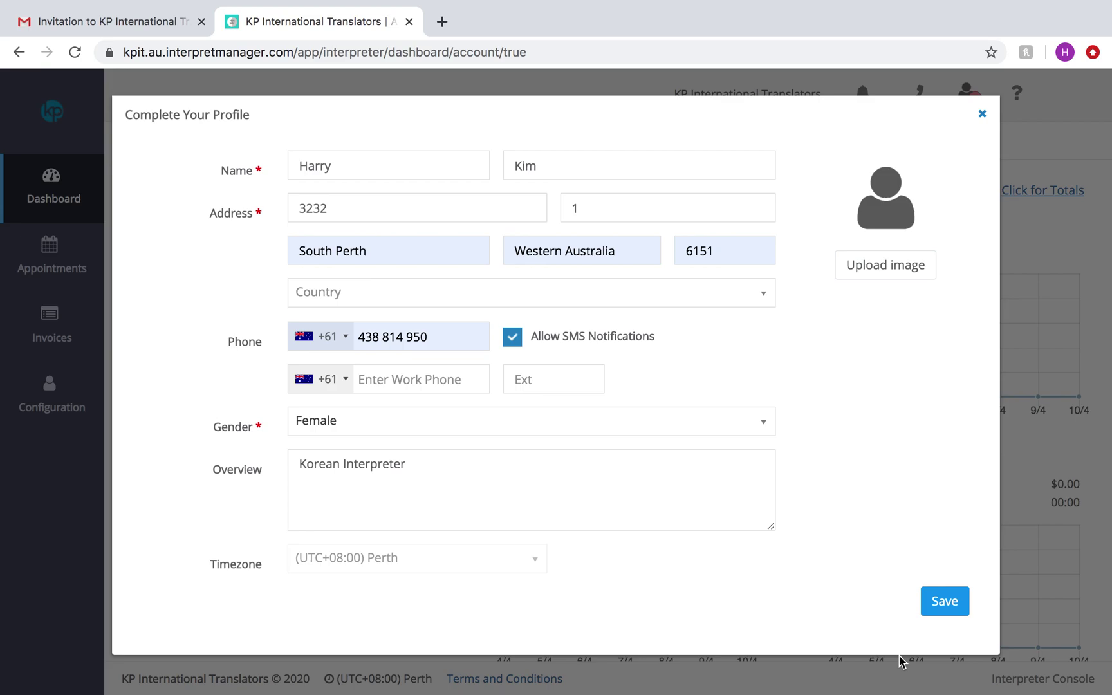
Step: Choose Australia as the country and save the profile
click(478, 297)
text(austr)
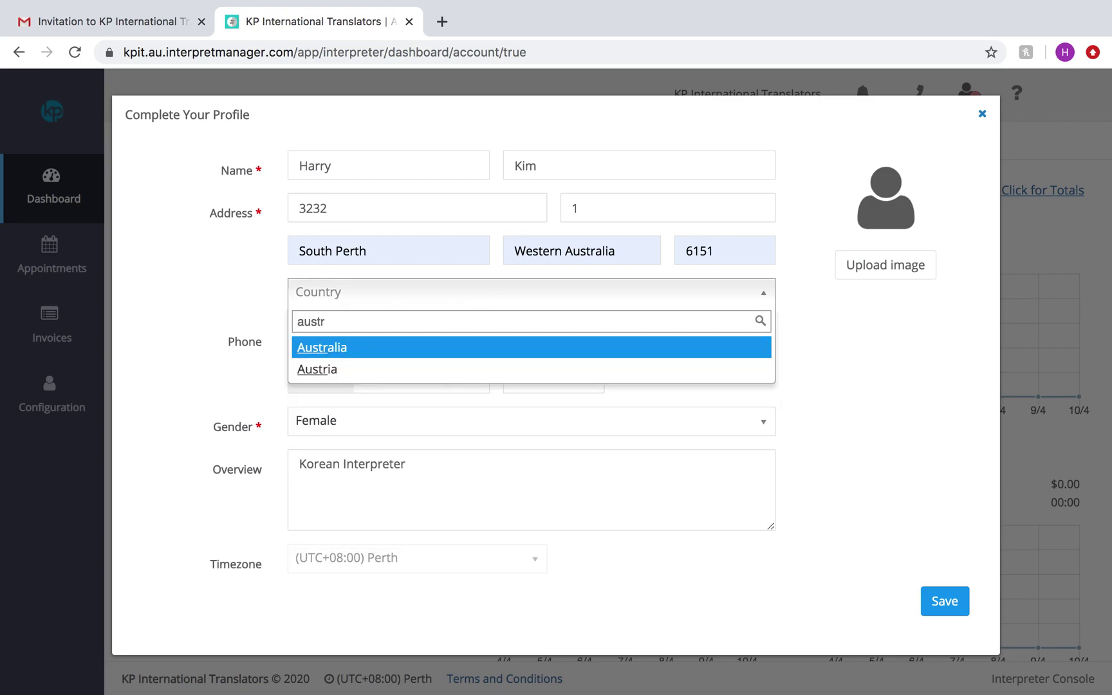
key(Return)
click(933, 605)
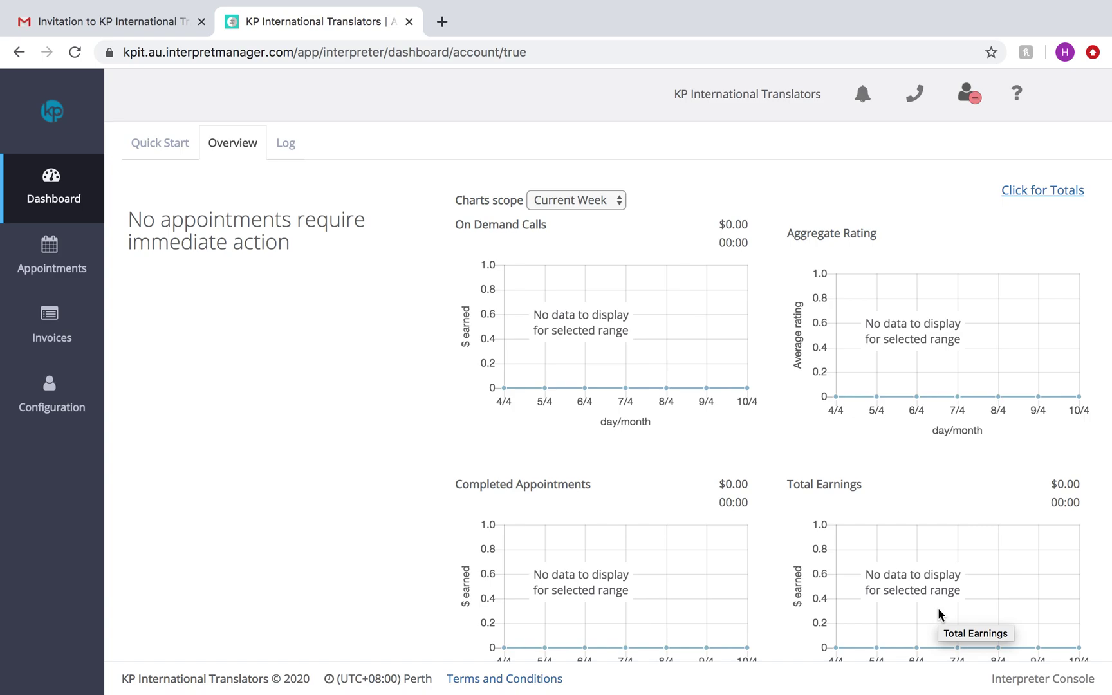
Step: Look through the Appointments, Invoices and Configuration pages, then return to the Dashboard
click(63, 284)
click(58, 328)
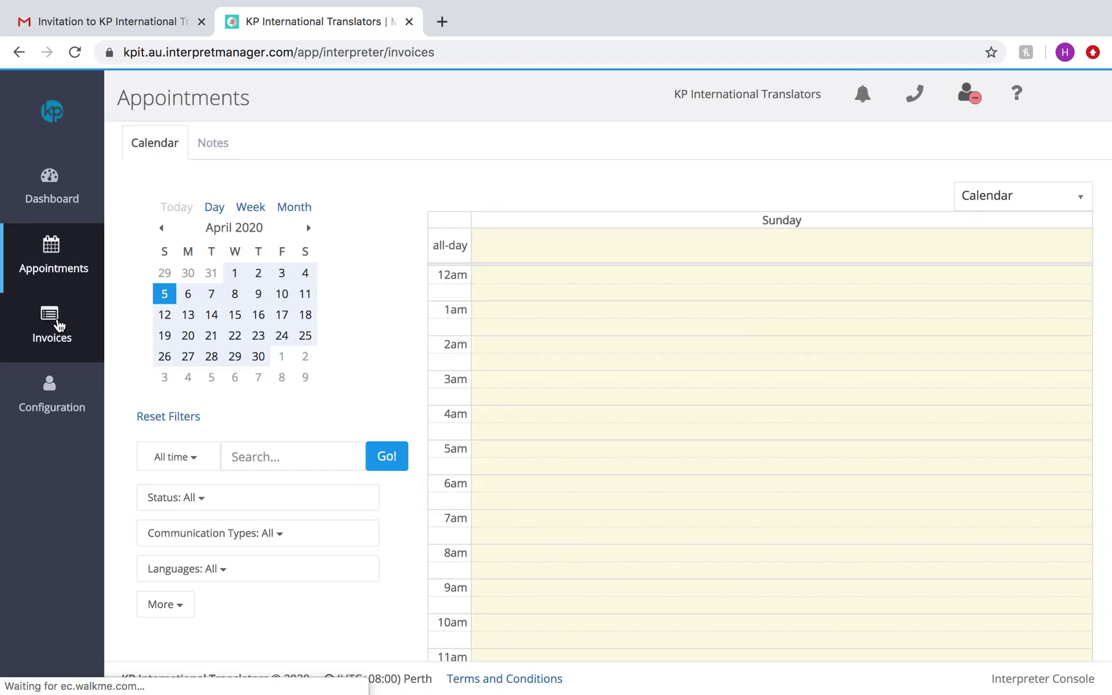
click(68, 400)
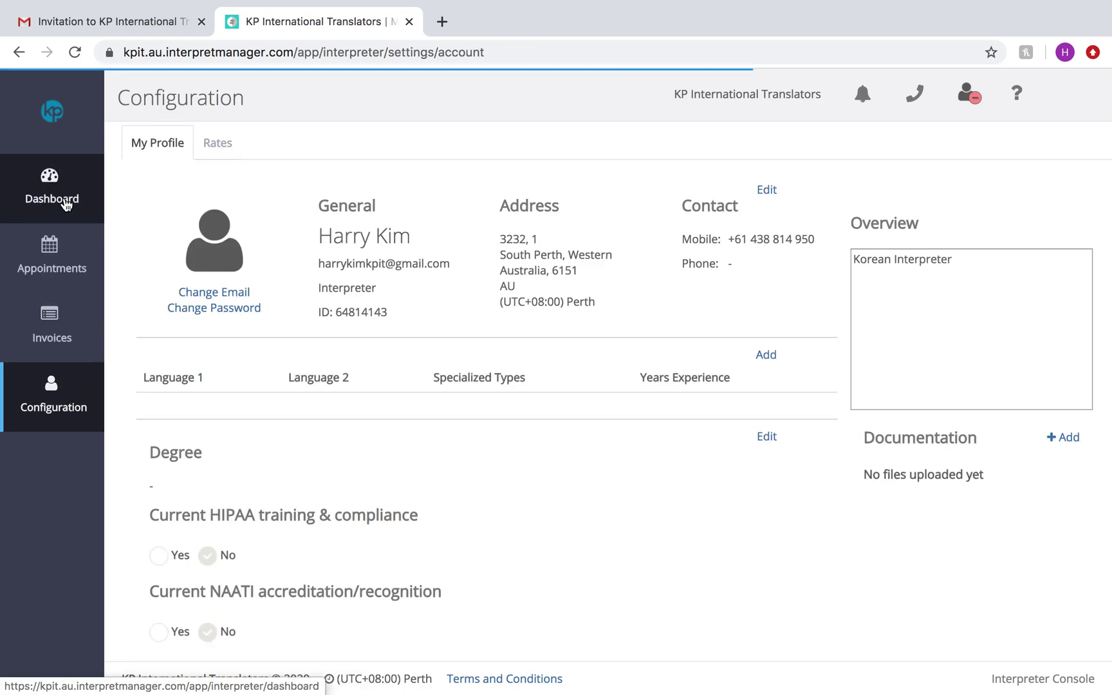
click(47, 193)
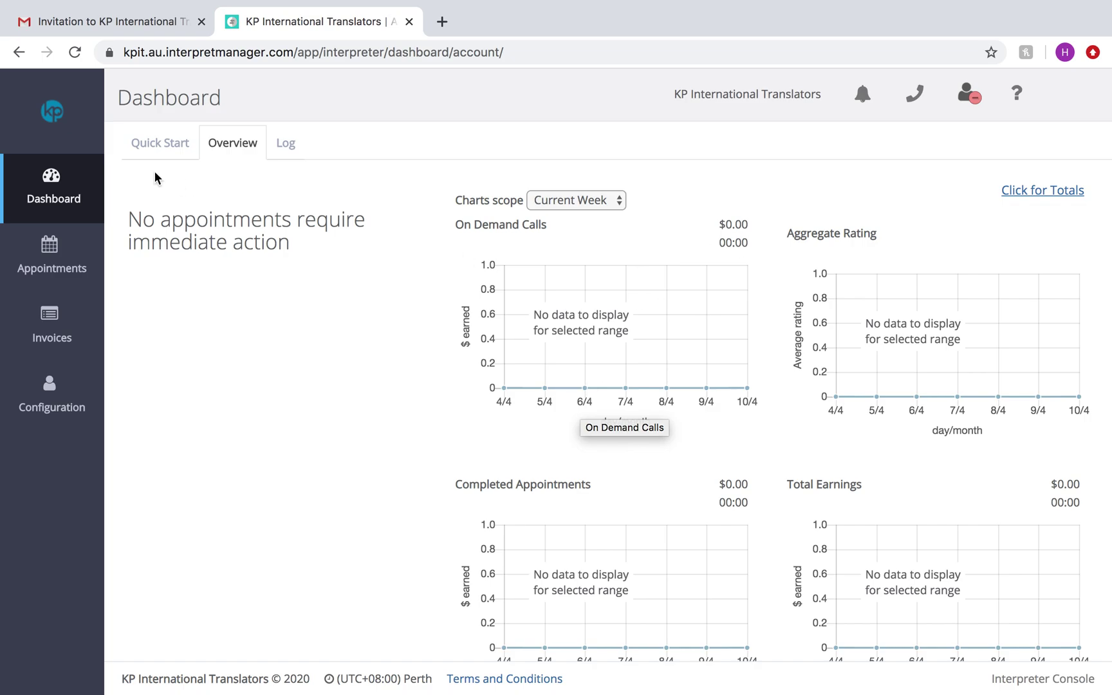
Step: View the Quick Start links, go back to Overview, and open the help centre
click(159, 145)
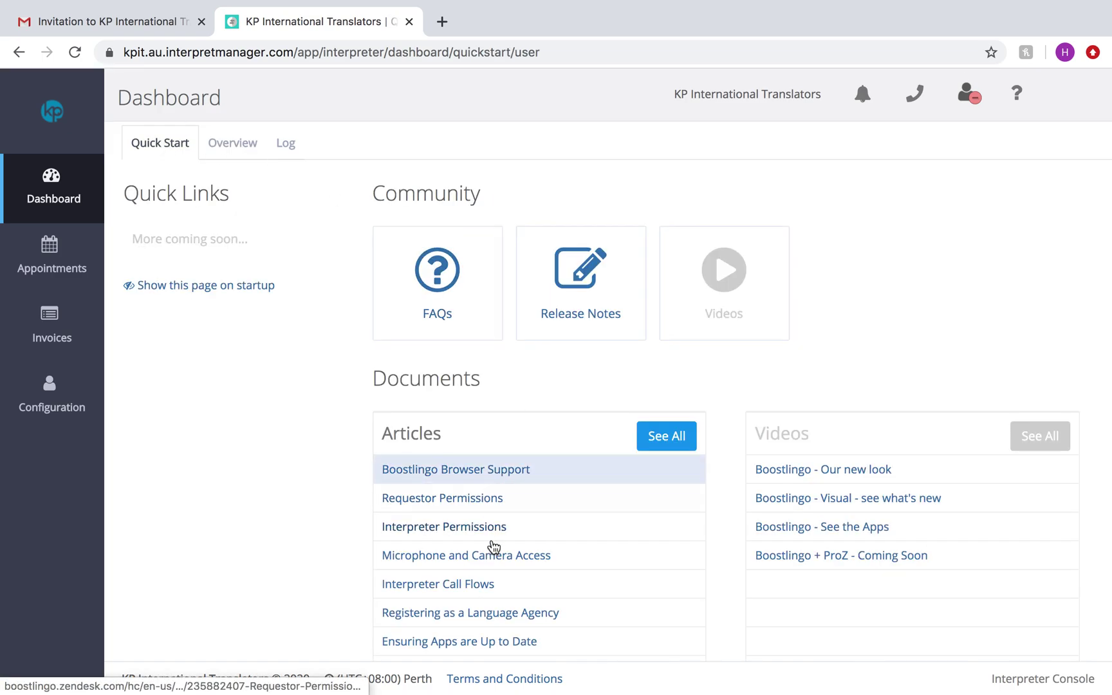
scroll(494, 546, down, 2)
scroll(444, 502, up, 3)
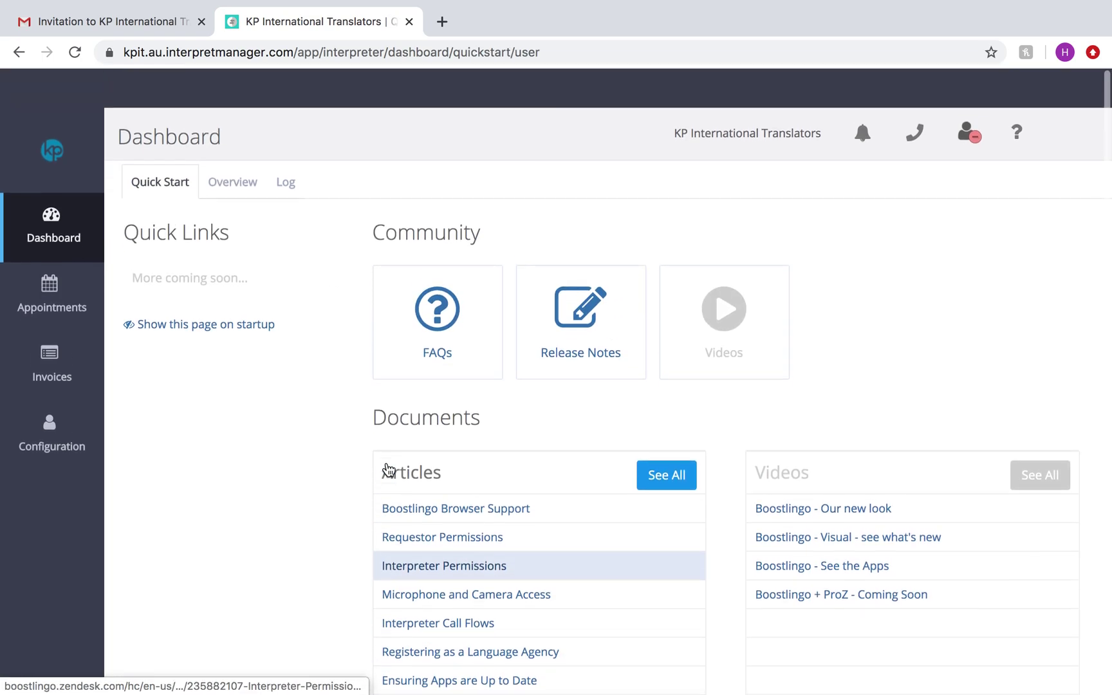
click(226, 143)
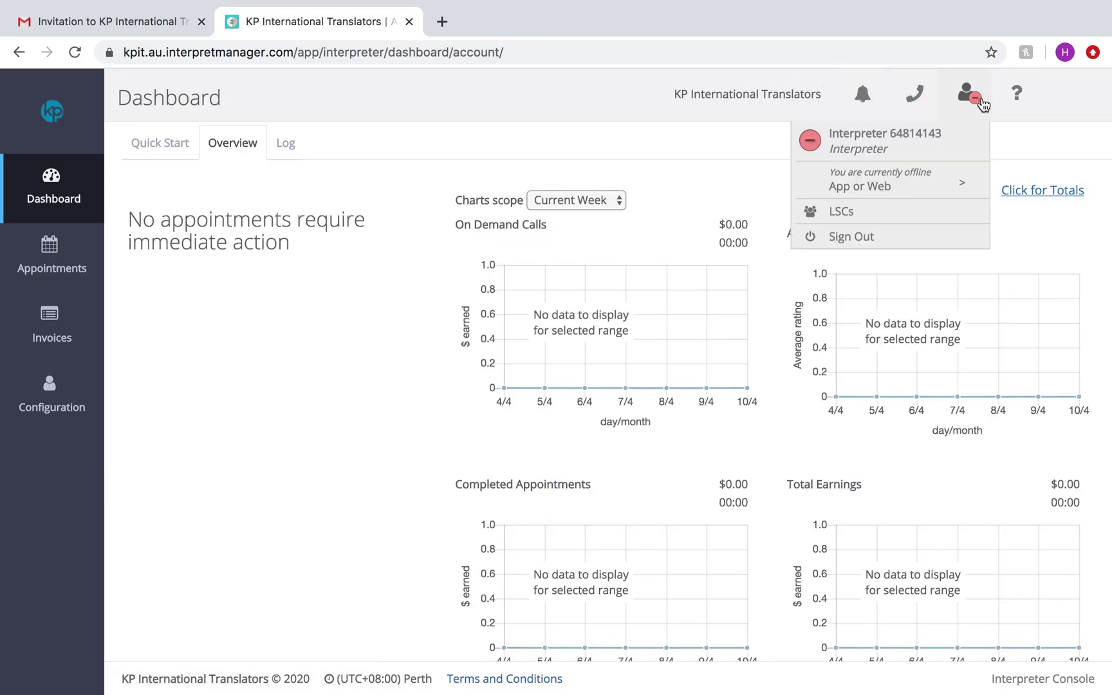
click(1014, 100)
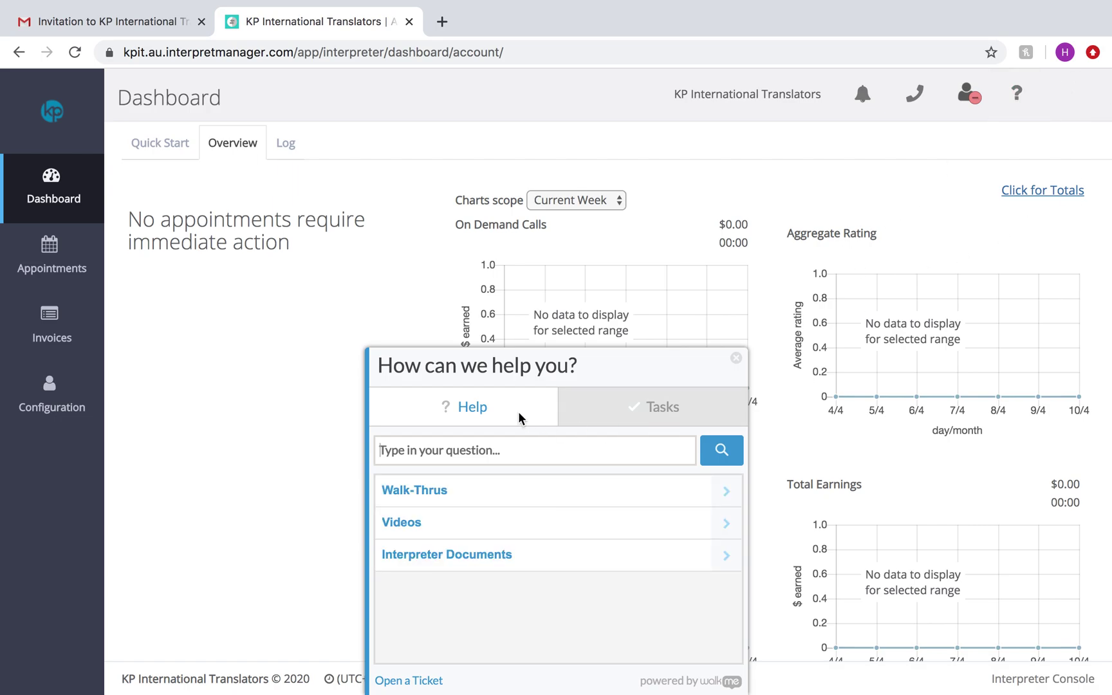
Step: Browse the onboarding task list in the help panel
click(657, 425)
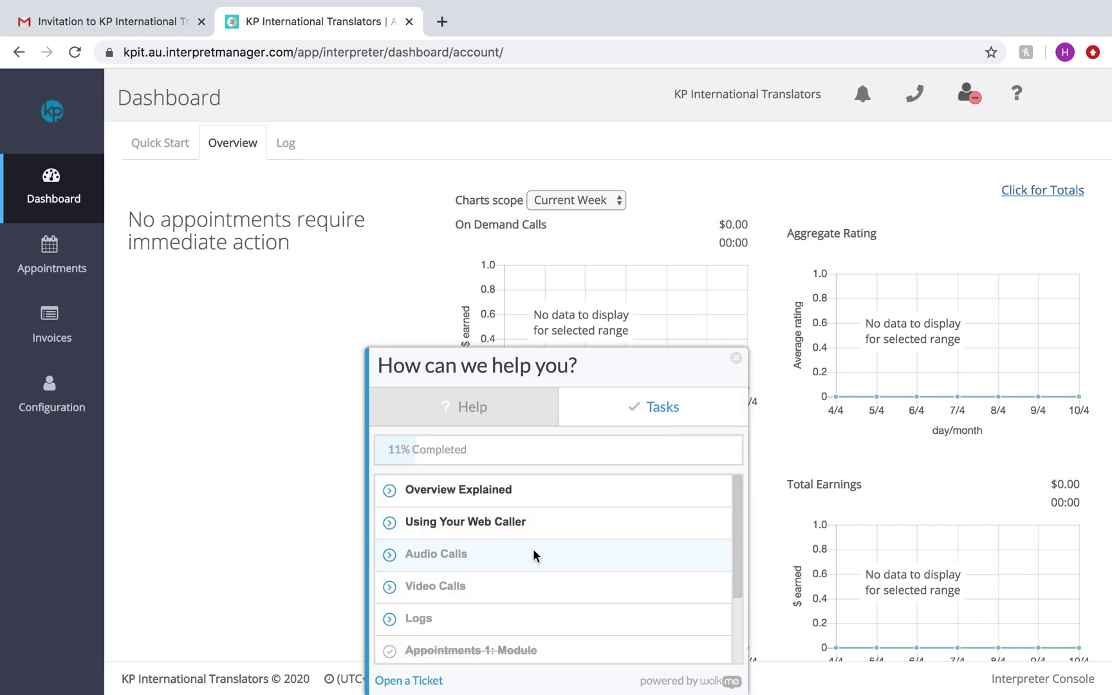
scroll(533, 555, down, 3)
scroll(533, 554, up, 3)
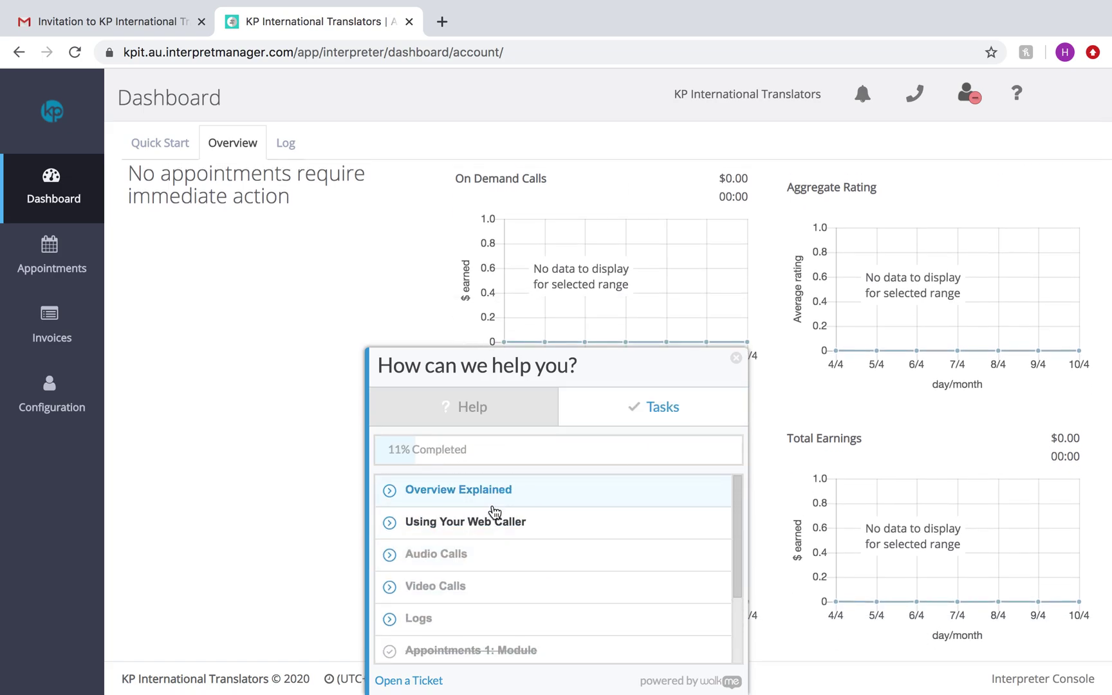
scroll(511, 502, up, 1)
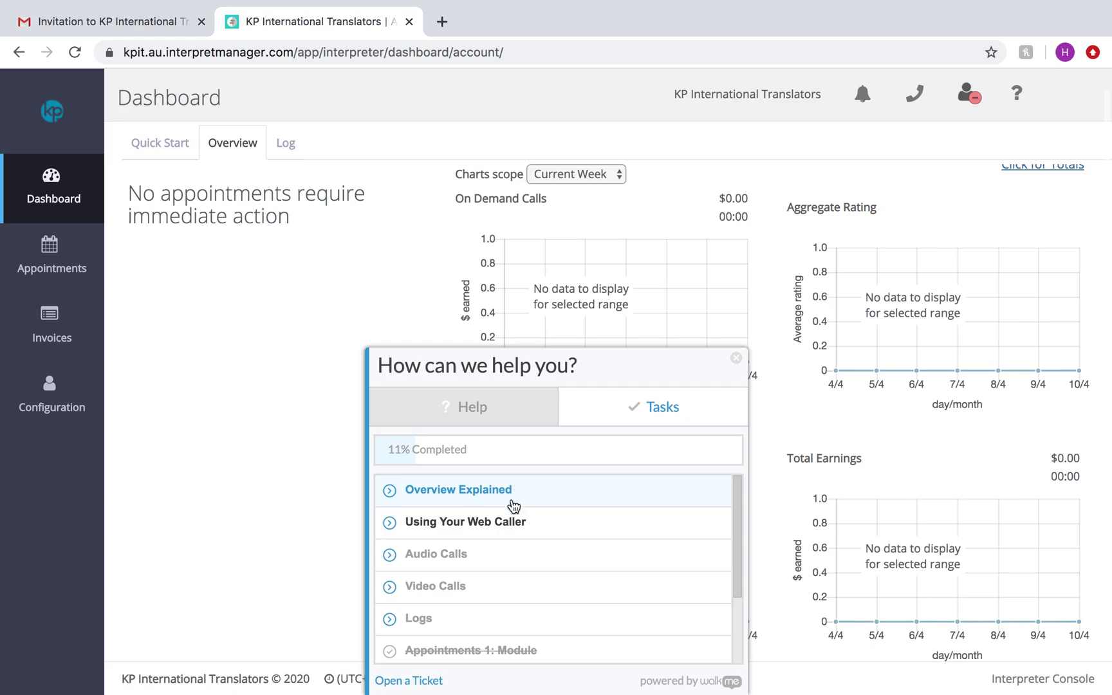
scroll(453, 567, down, 3)
scroll(474, 586, up, 3)
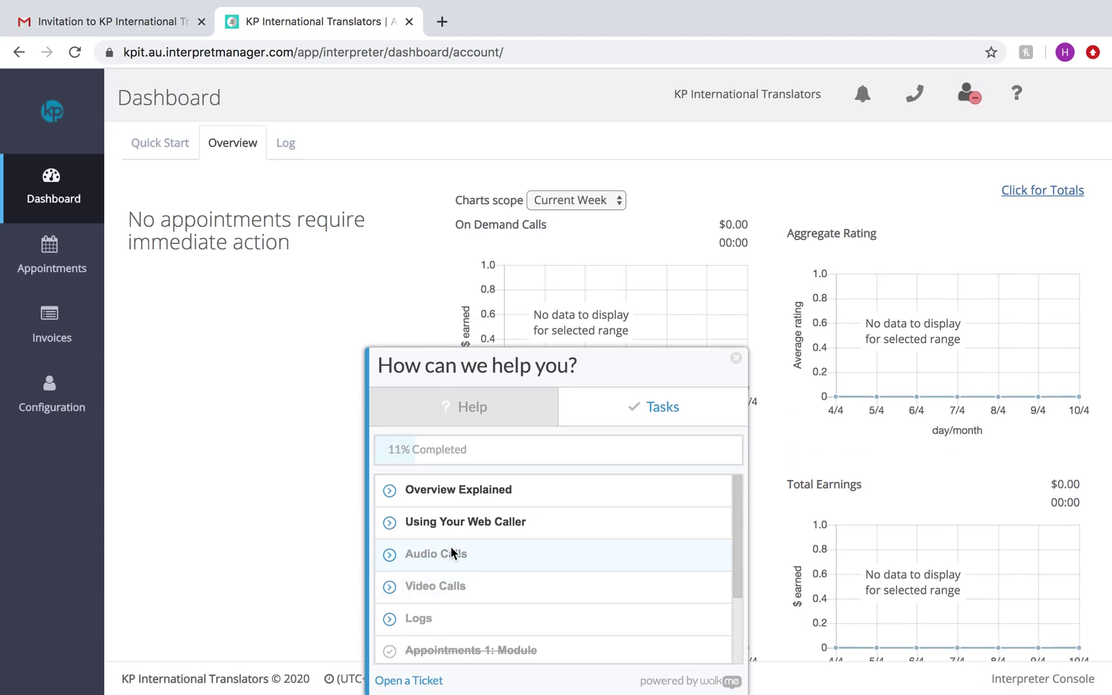
Step: Run the 'Invoices 1: Creating' walk-thru to the Invoices page, dismiss the Status tip, and return to Dashboard
click(449, 422)
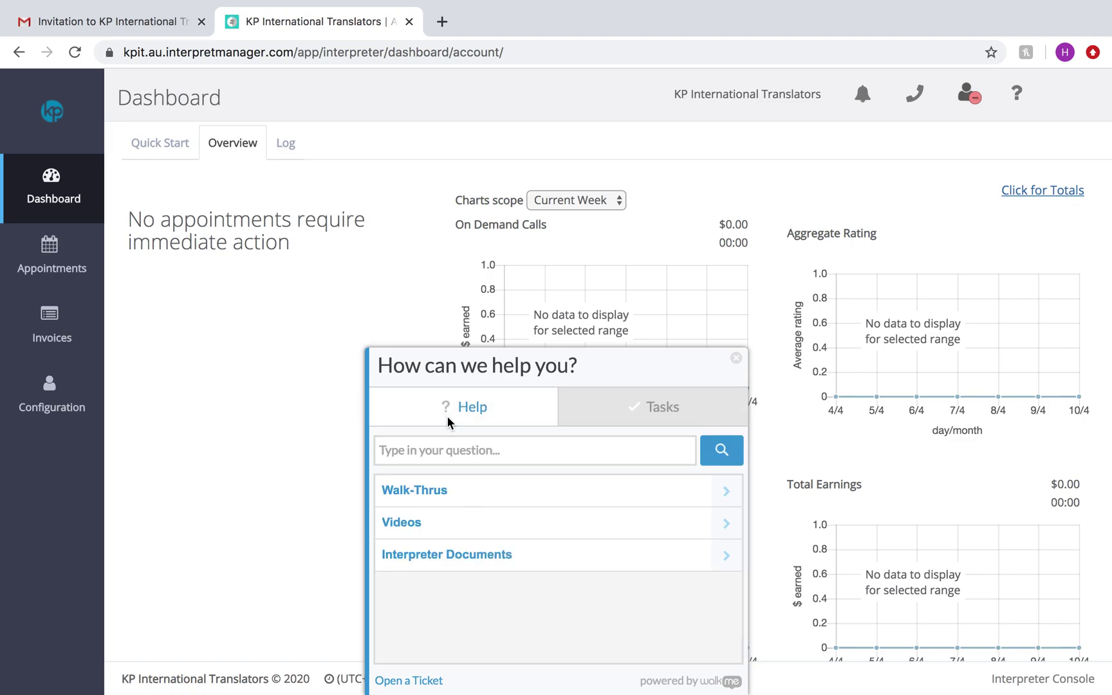
click(429, 489)
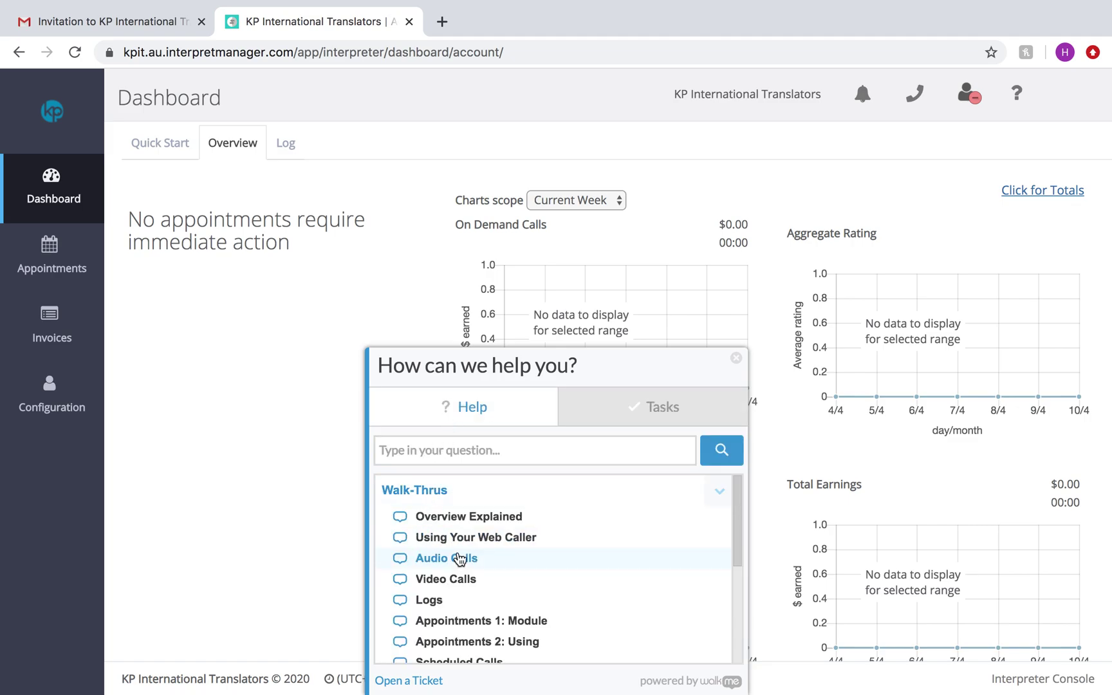
scroll(462, 561, down, 3)
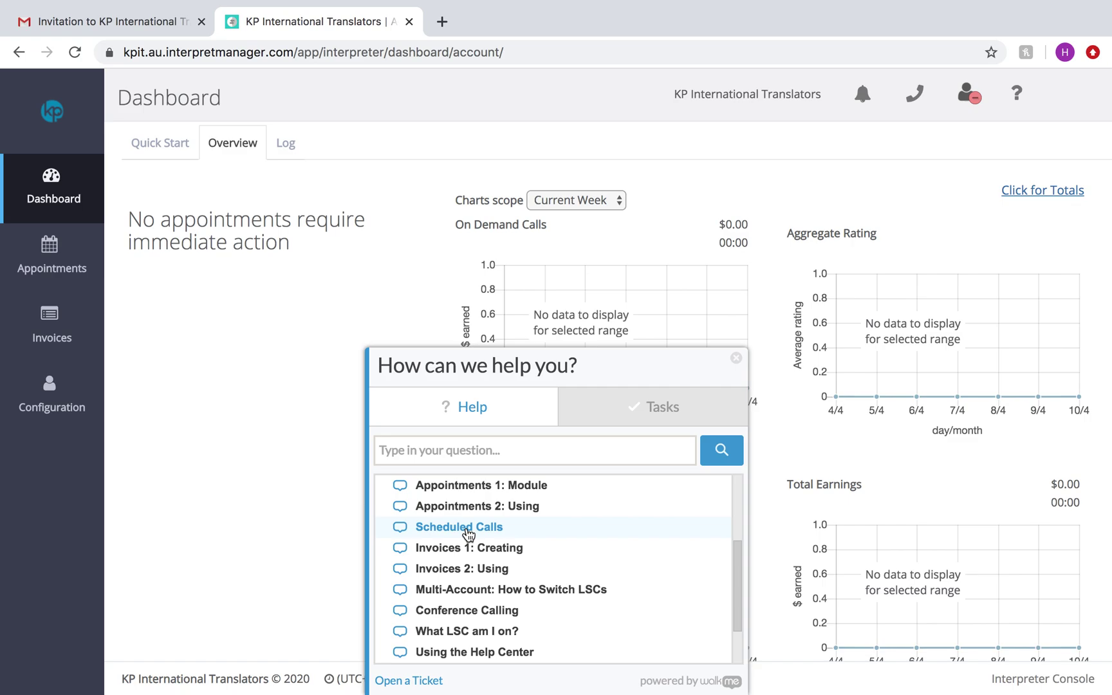
click(466, 550)
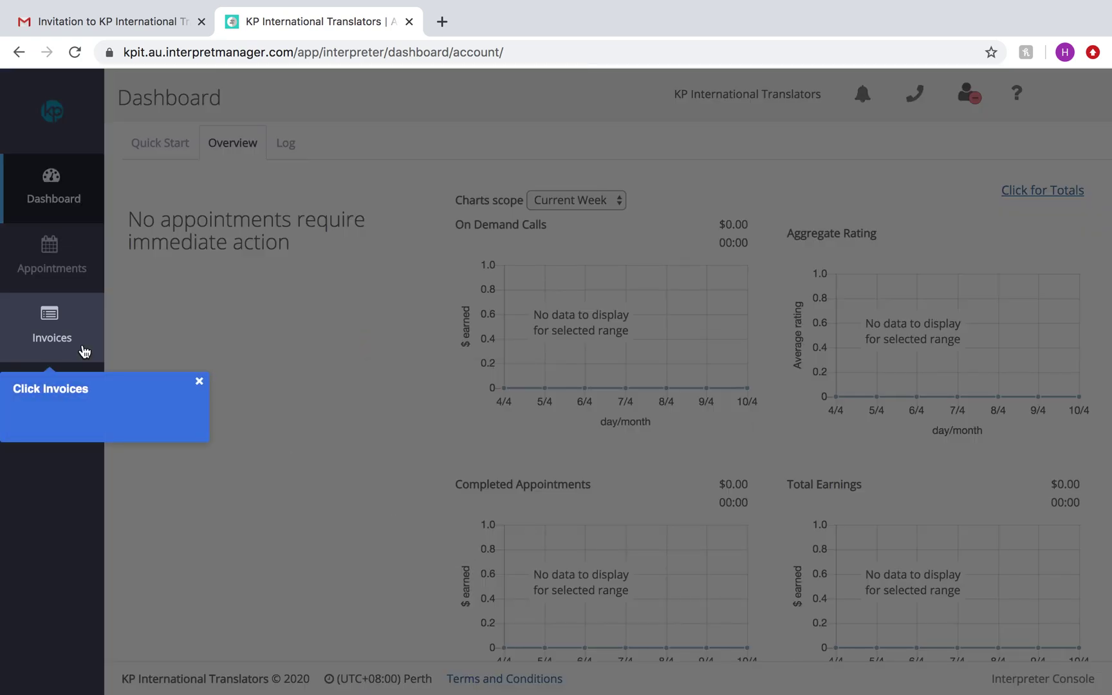
click(68, 336)
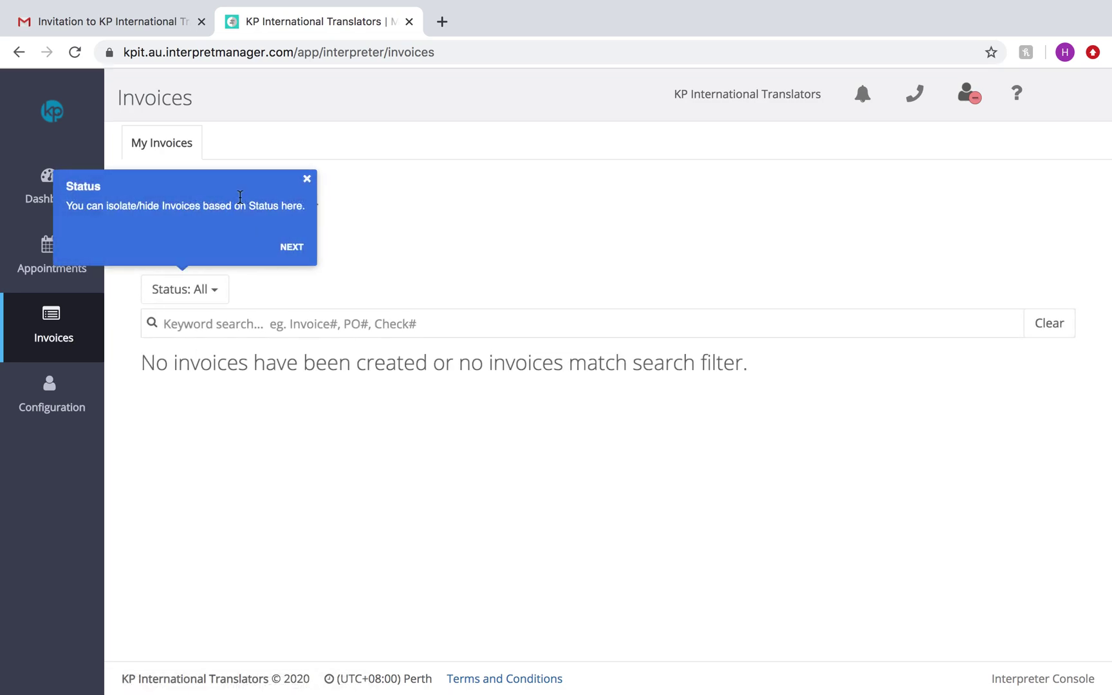
click(307, 180)
click(76, 192)
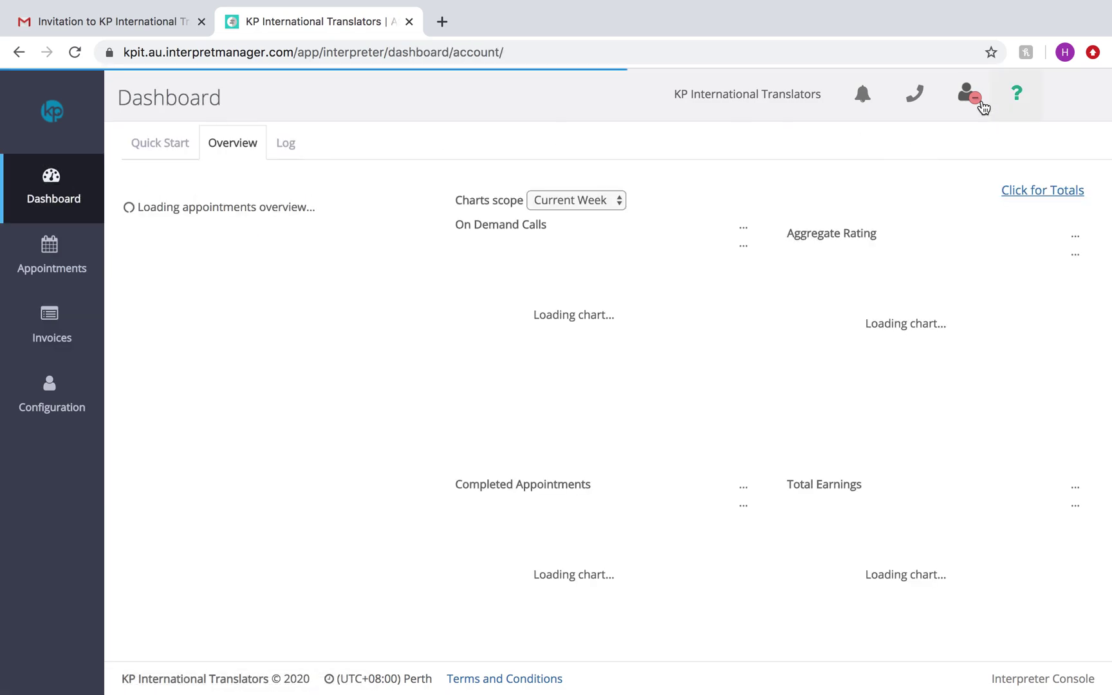
Step: Check the account status menu, then go to the Configuration page
click(963, 102)
click(990, 201)
click(960, 103)
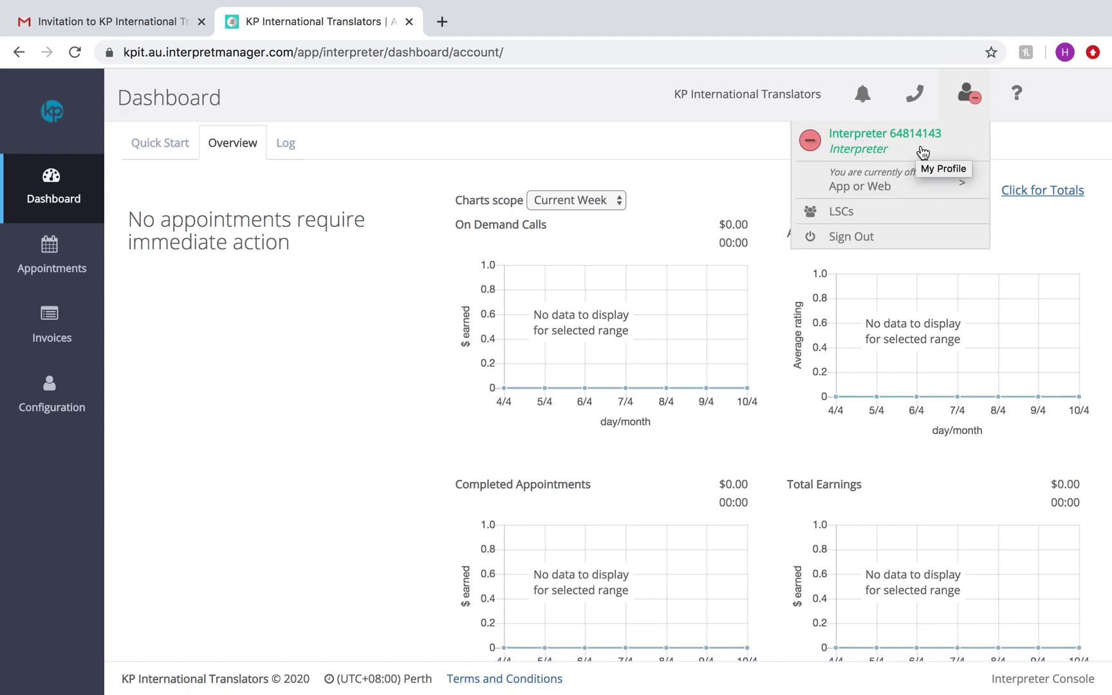
click(43, 405)
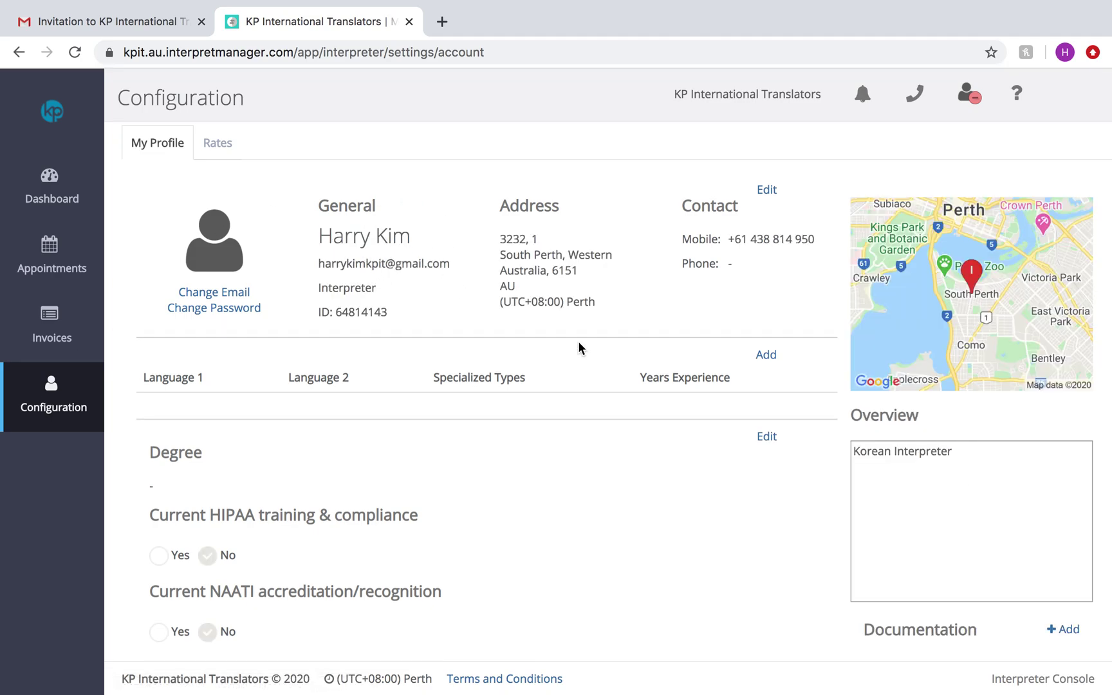
Step: Open the interpreter's own My Profile page from the account menu
click(83, 204)
mouse_move(949, 96)
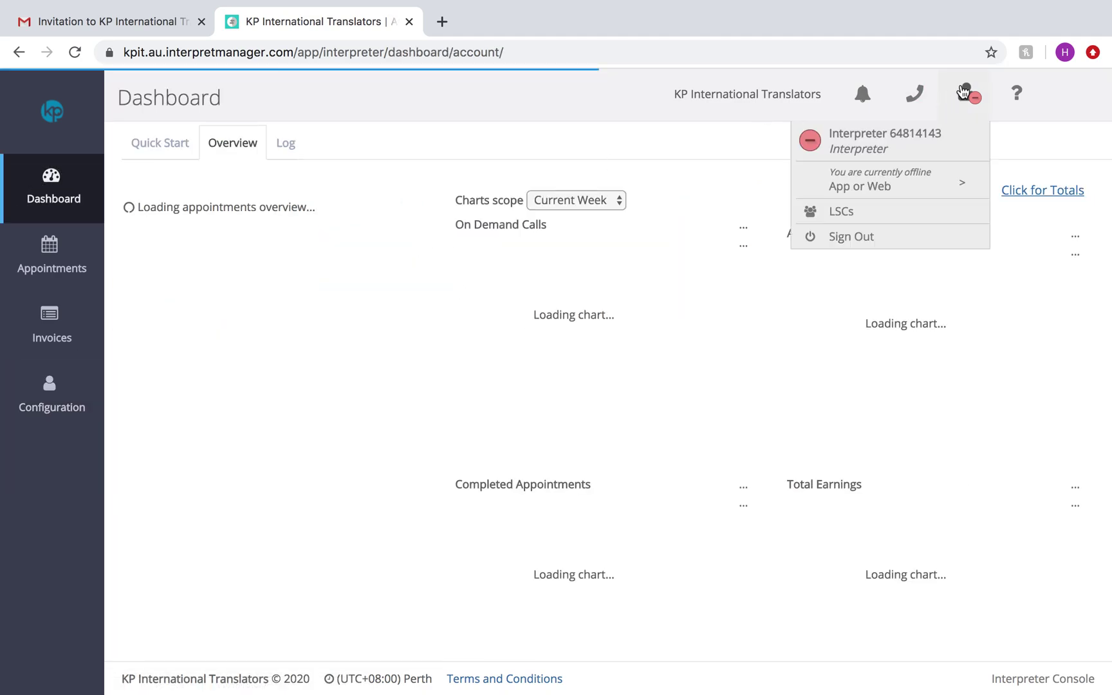
click(984, 88)
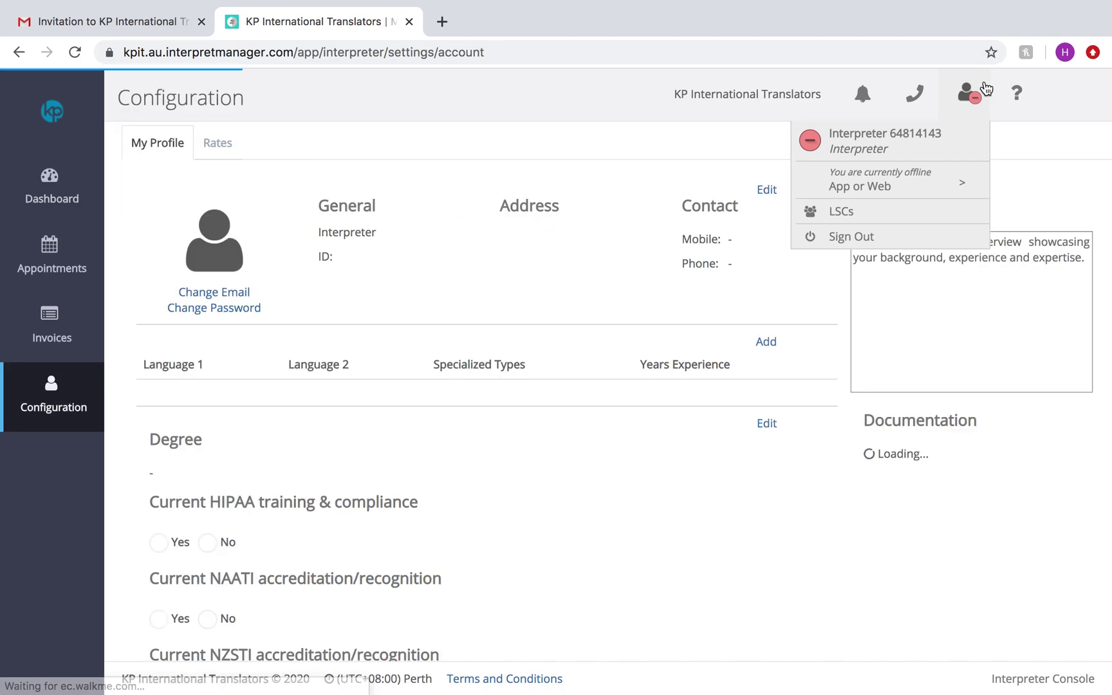
Step: In the call status panel, view Scheduled and On Demand calls, go online, then back offline
click(913, 100)
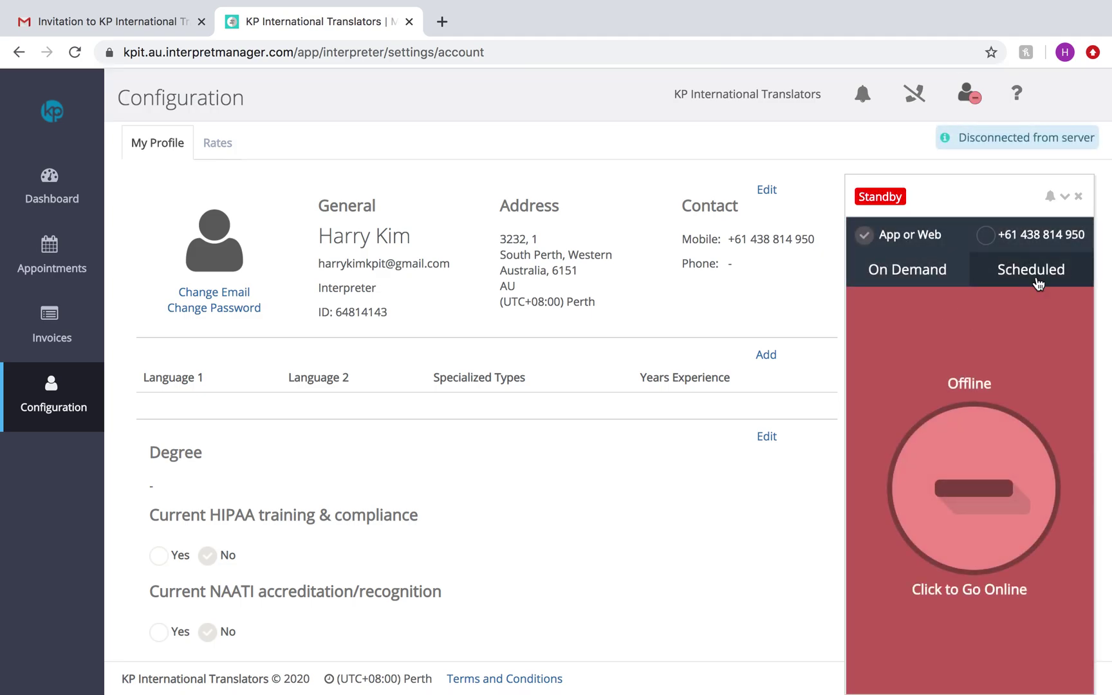
click(1035, 269)
click(944, 277)
click(984, 500)
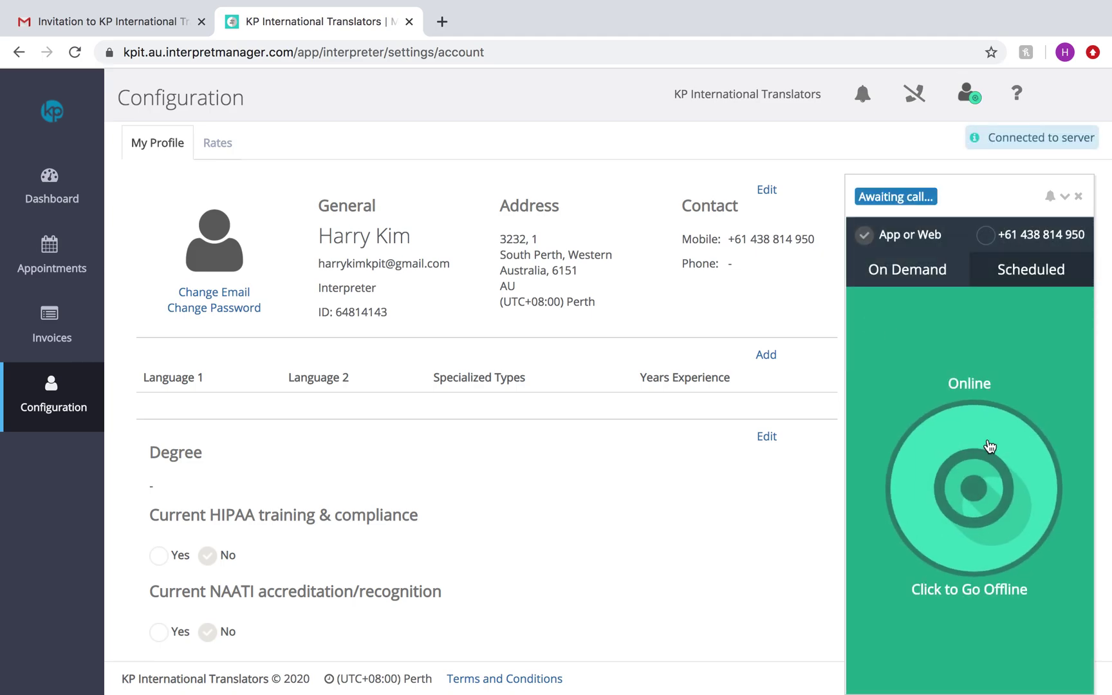
click(953, 472)
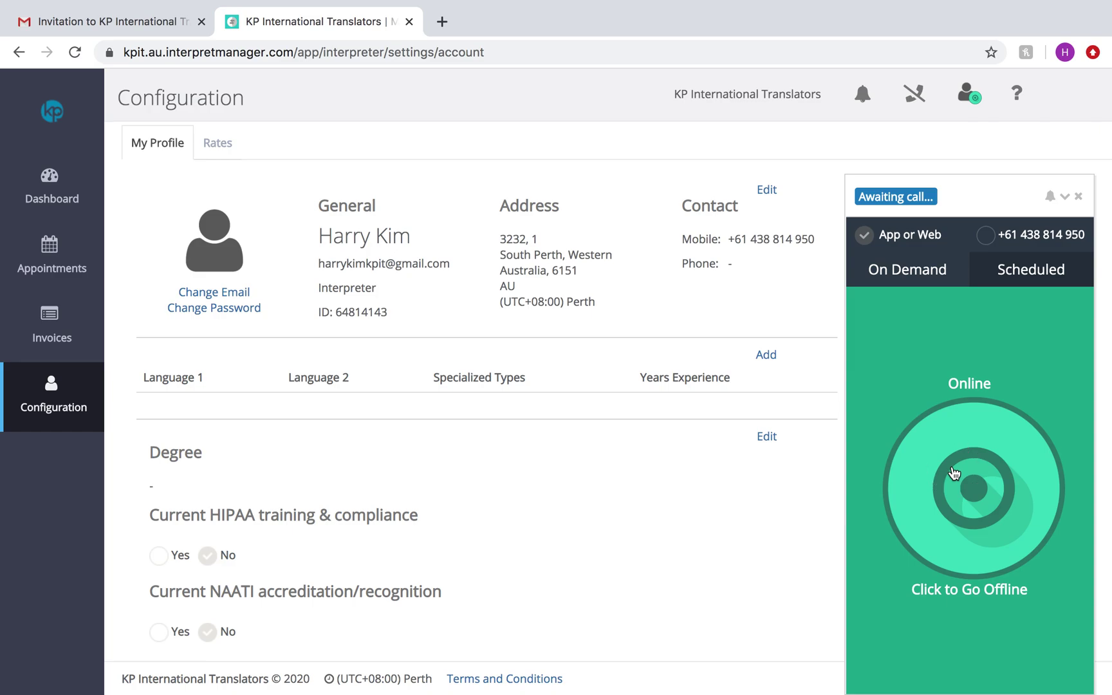
Step: Check the notifications list, then minimise the call status panel
click(869, 102)
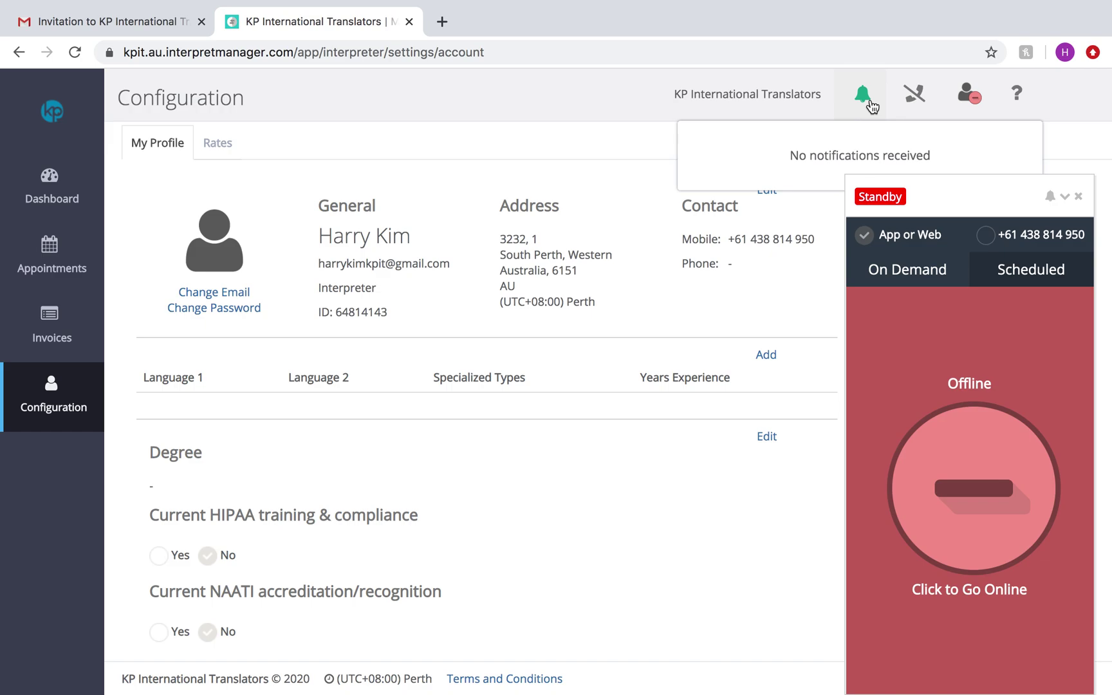
click(868, 101)
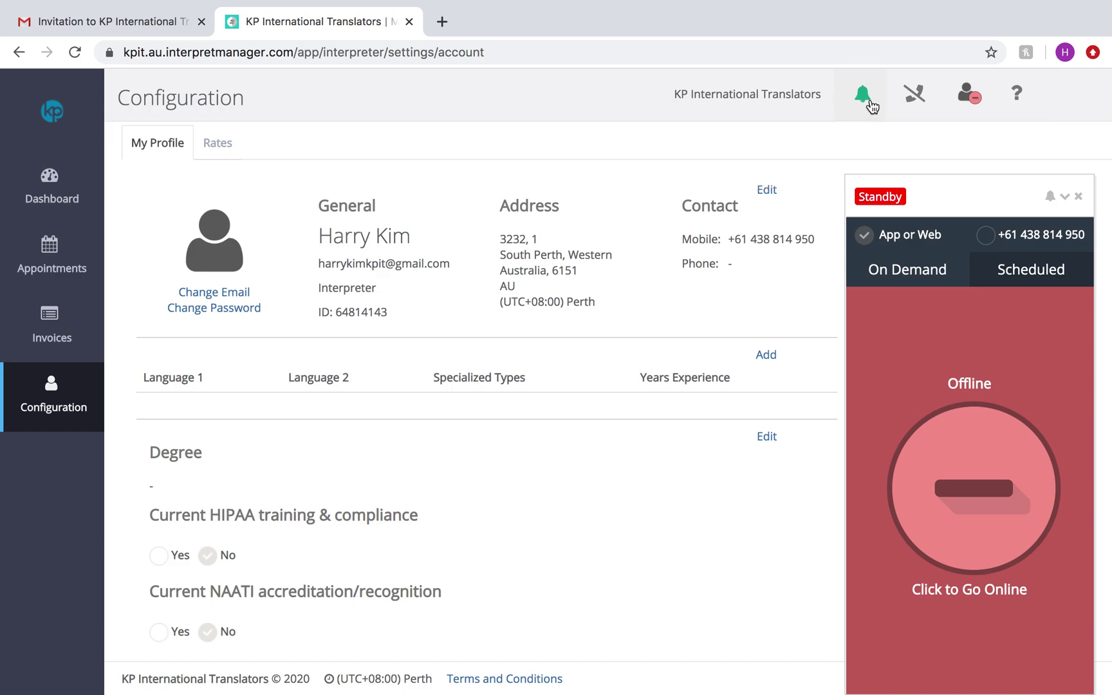
click(1066, 200)
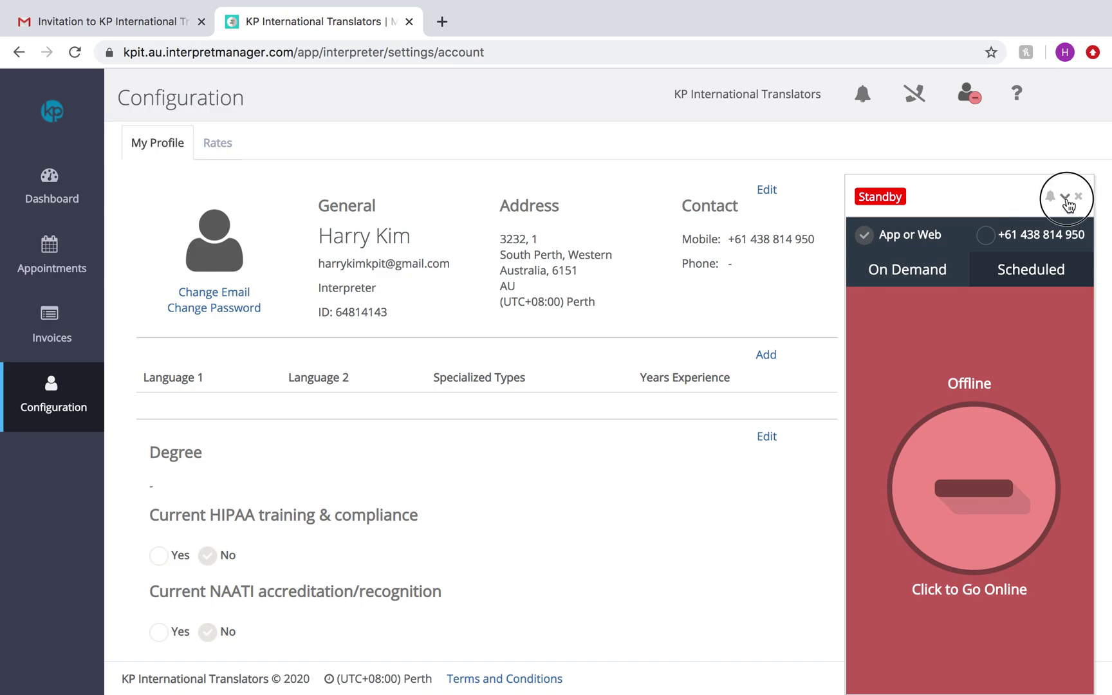
Step: Reload the interpreter profile page, glance at the dashboard, and return to My Profile
scroll(533, 520, down, 6)
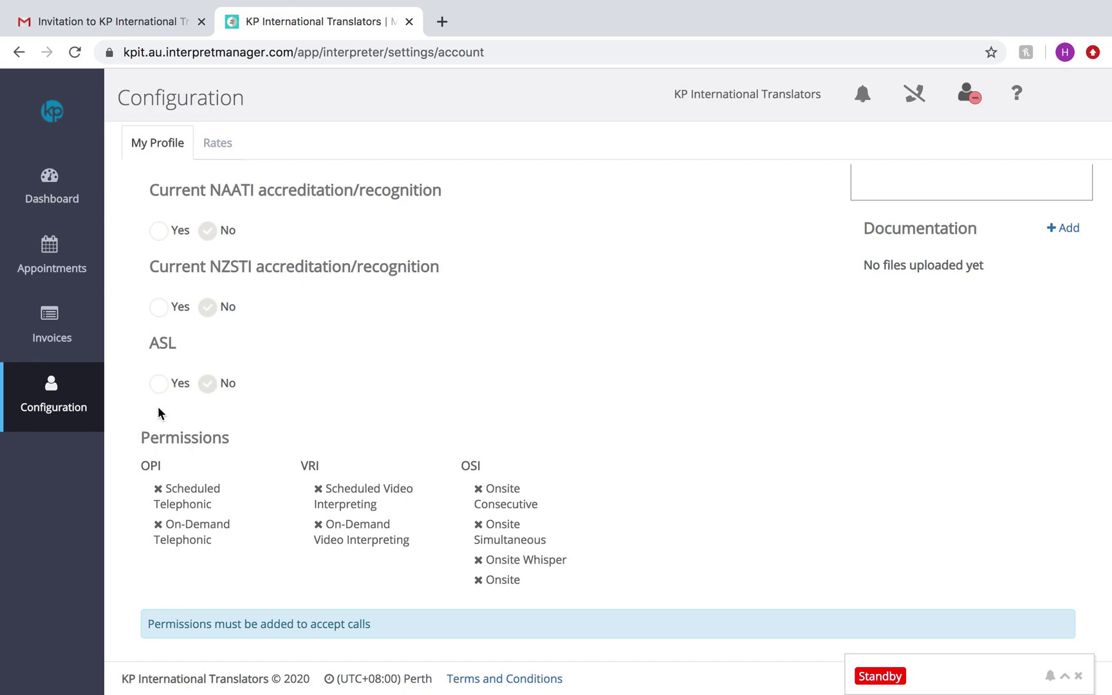
click(40, 404)
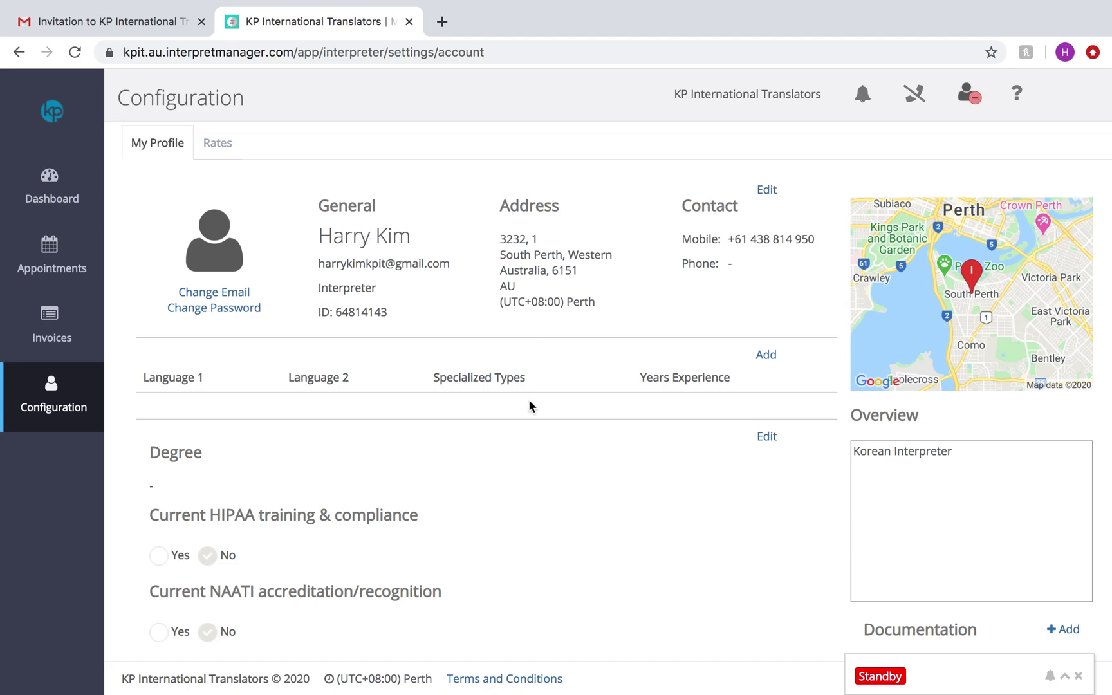
click(46, 195)
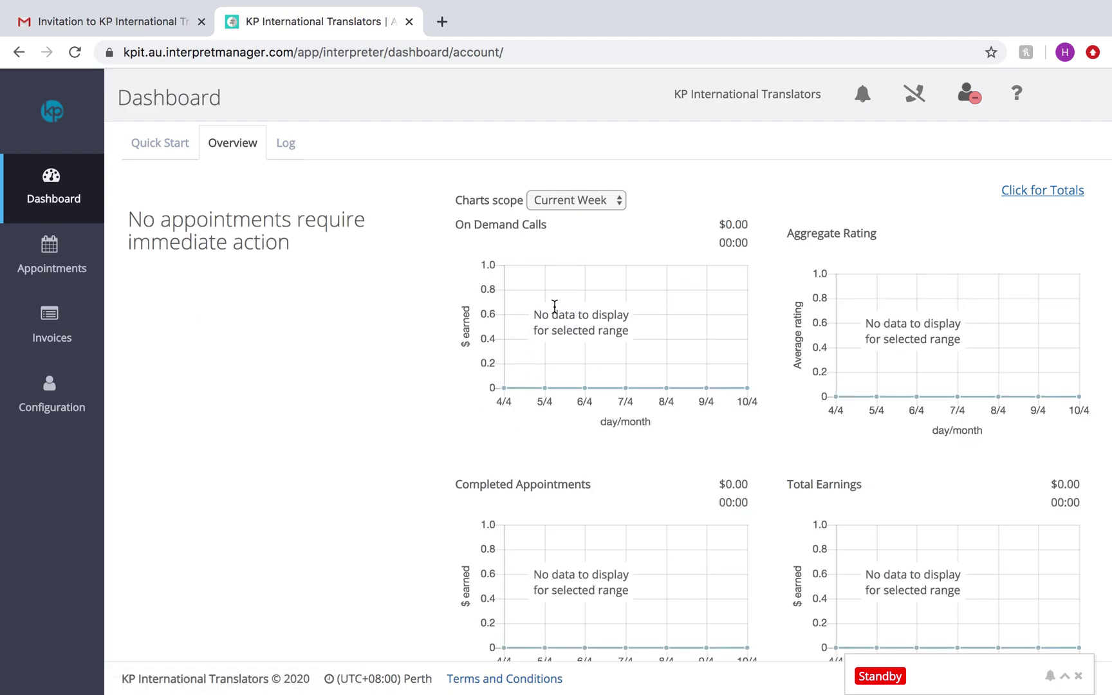
click(76, 417)
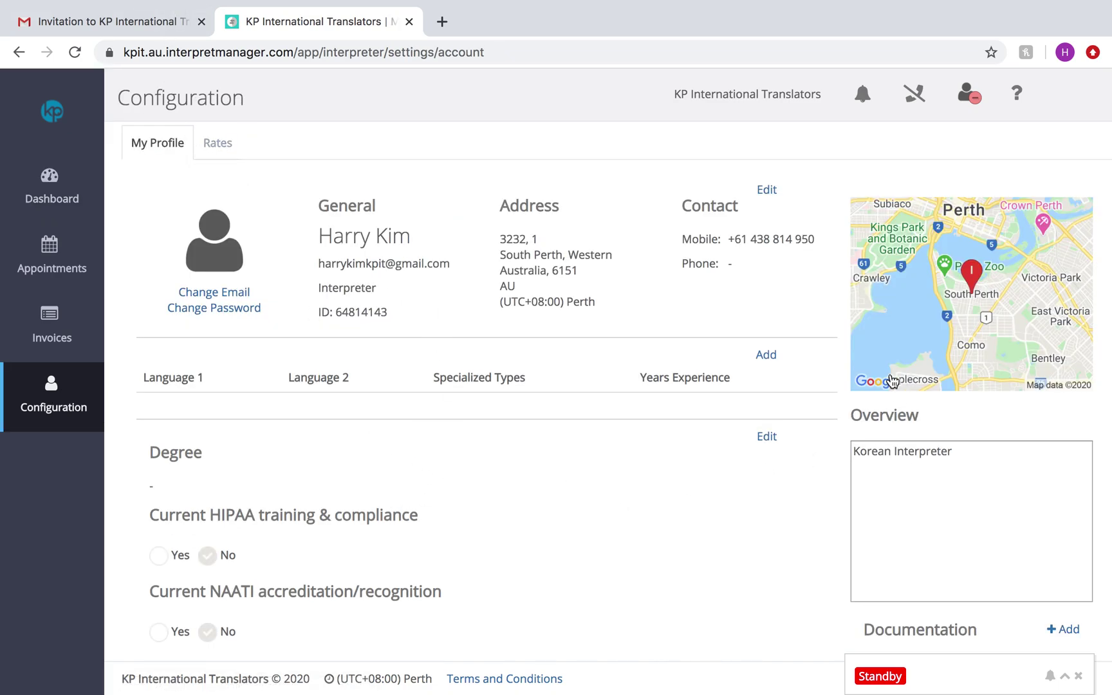
Step: Start a new language pair with Language 1 English and Language 2 Korean
click(767, 356)
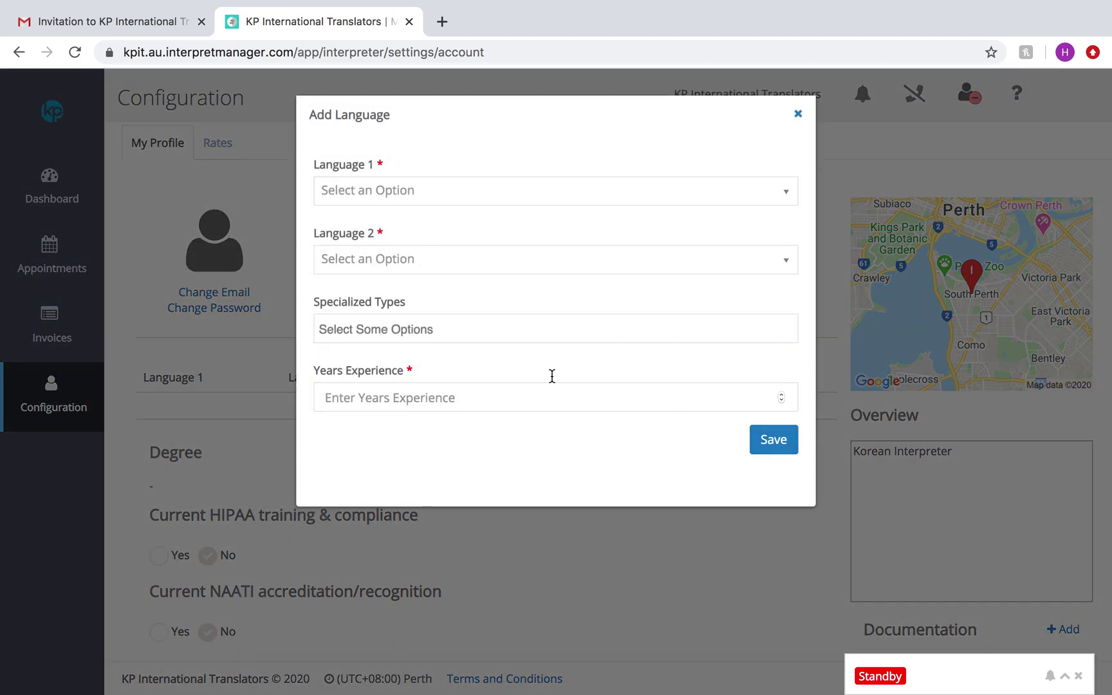
click(419, 187)
text(ko)
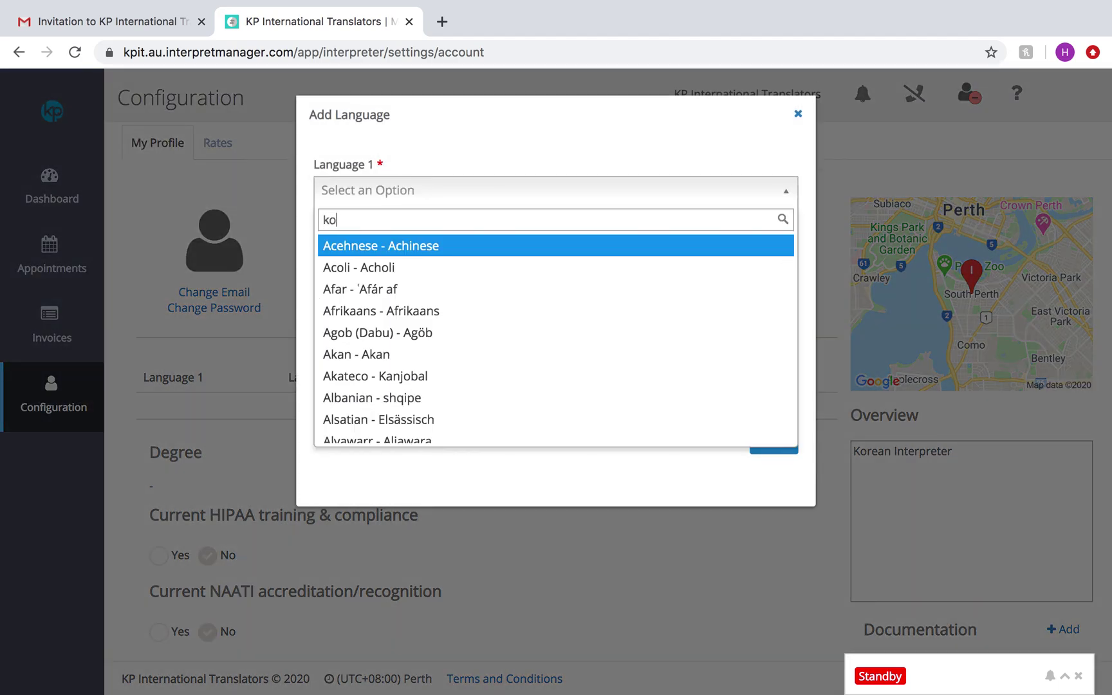
text(rean)
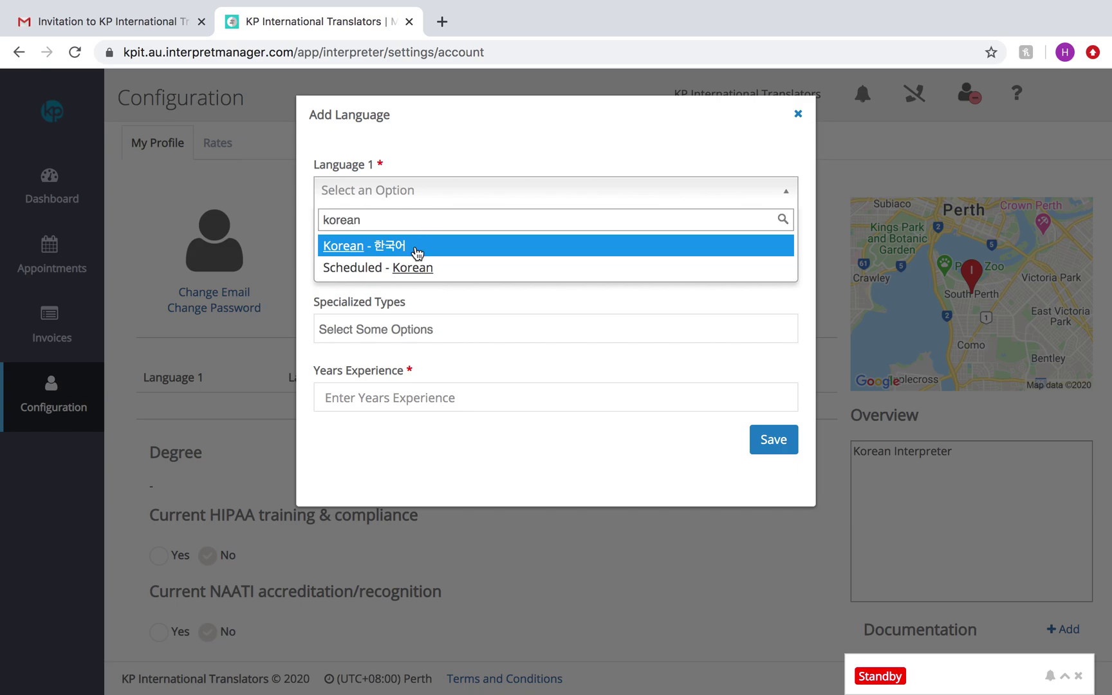
click(415, 250)
click(405, 256)
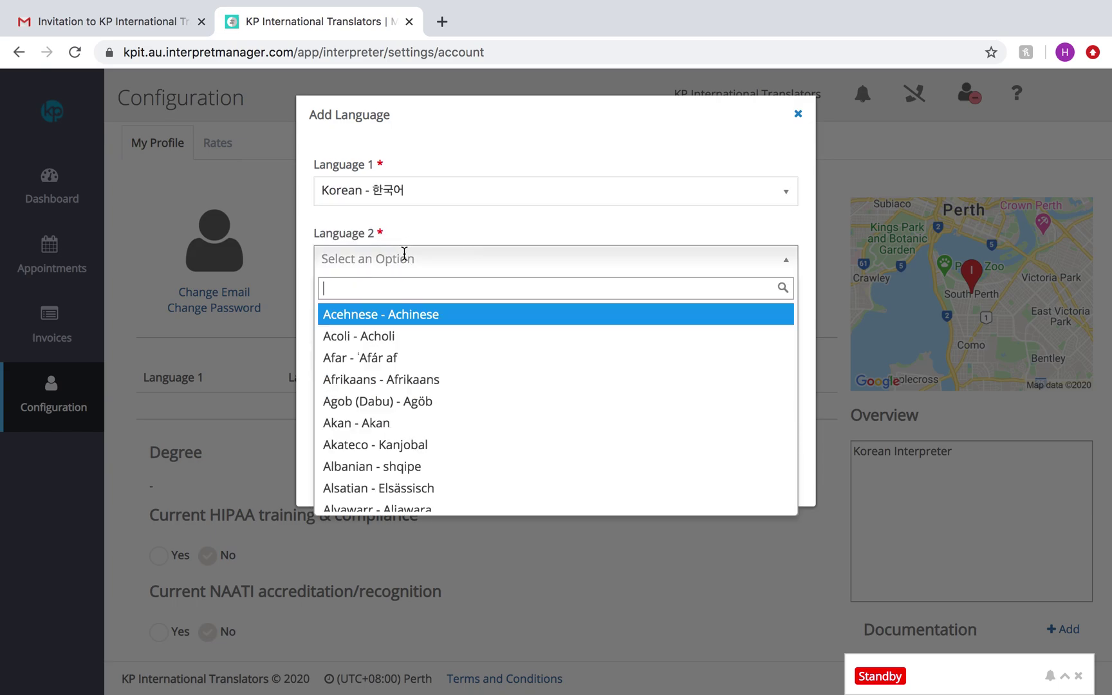
click(427, 191)
text(engl)
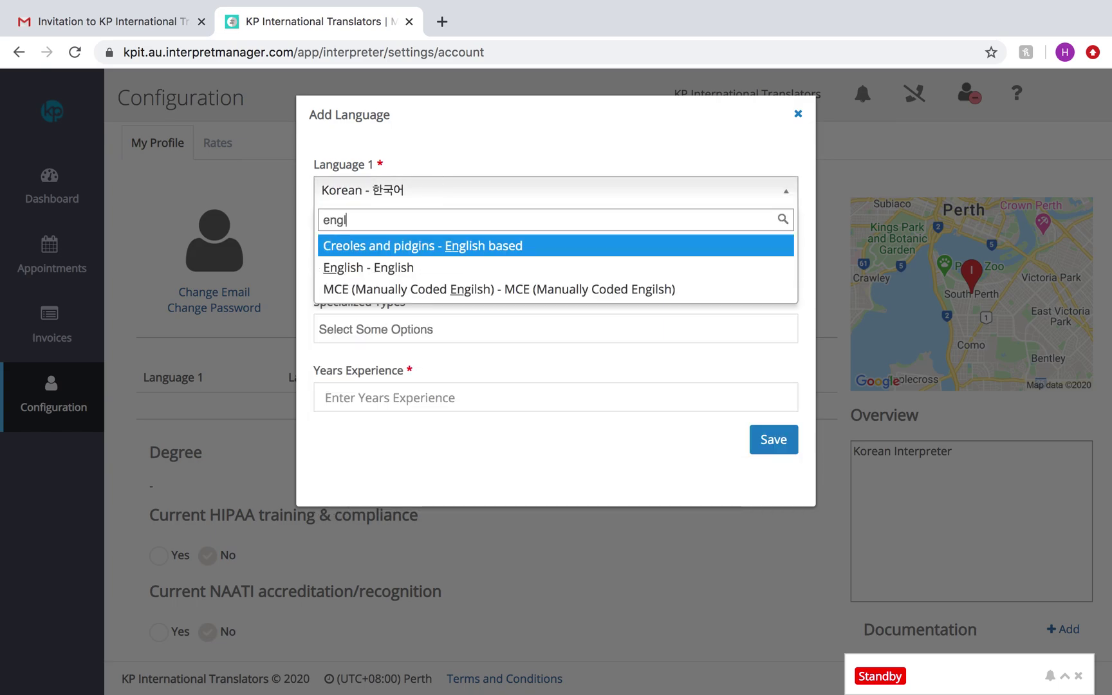
text(is)
click(404, 247)
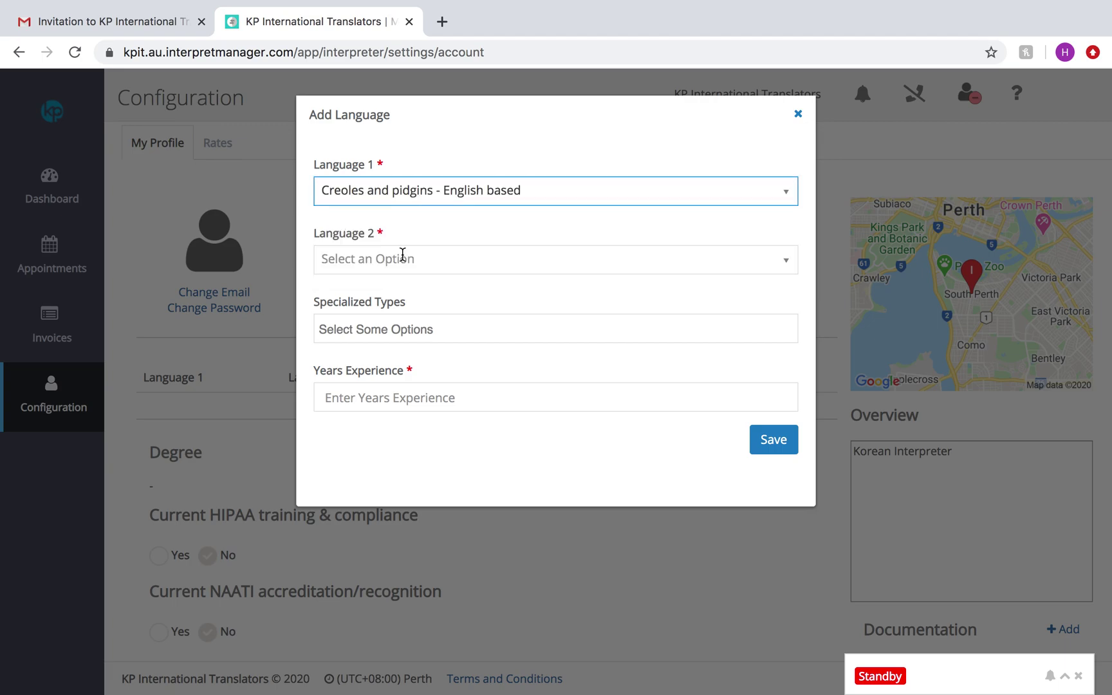
click(511, 191)
text(engl)
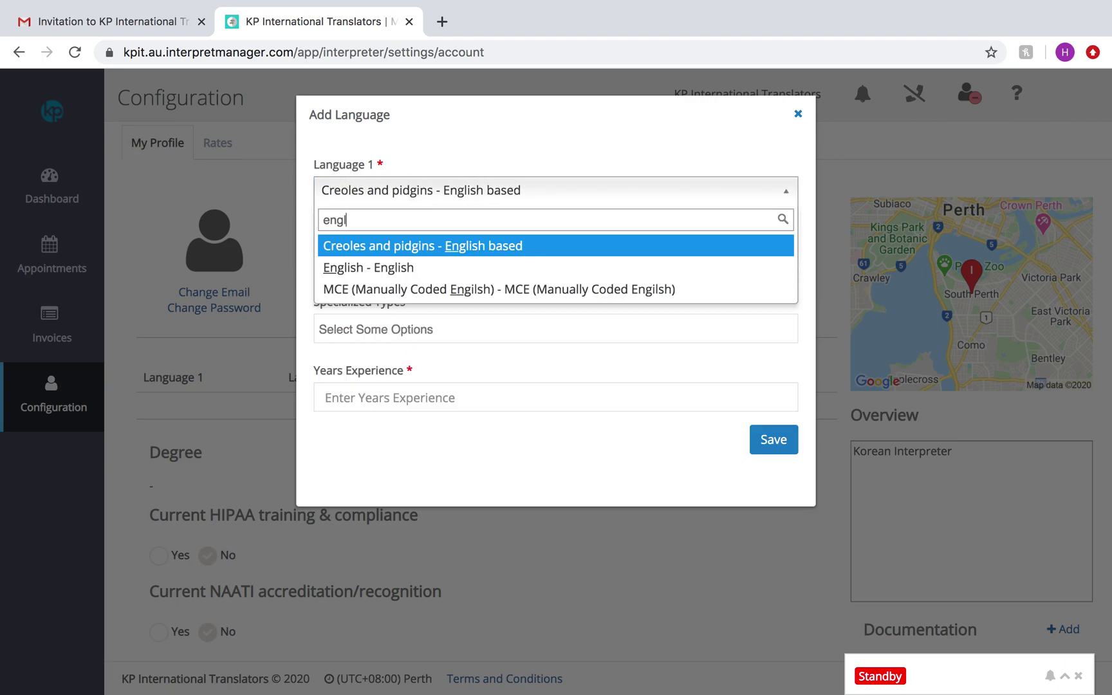
text(is)
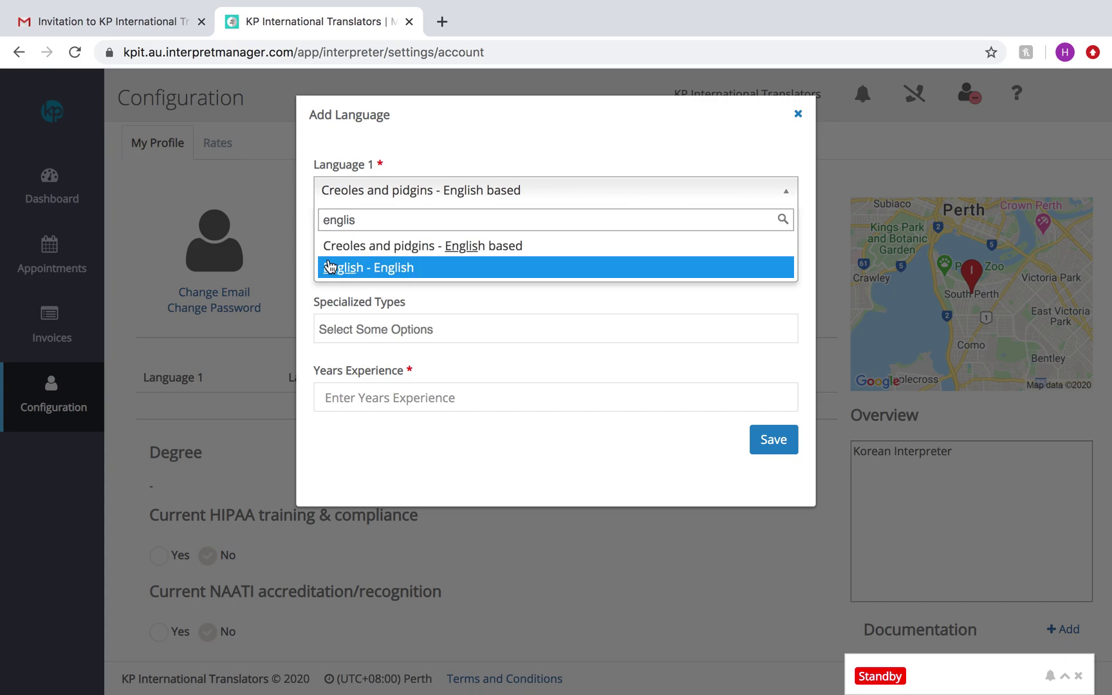
click(331, 266)
click(335, 254)
text(kore)
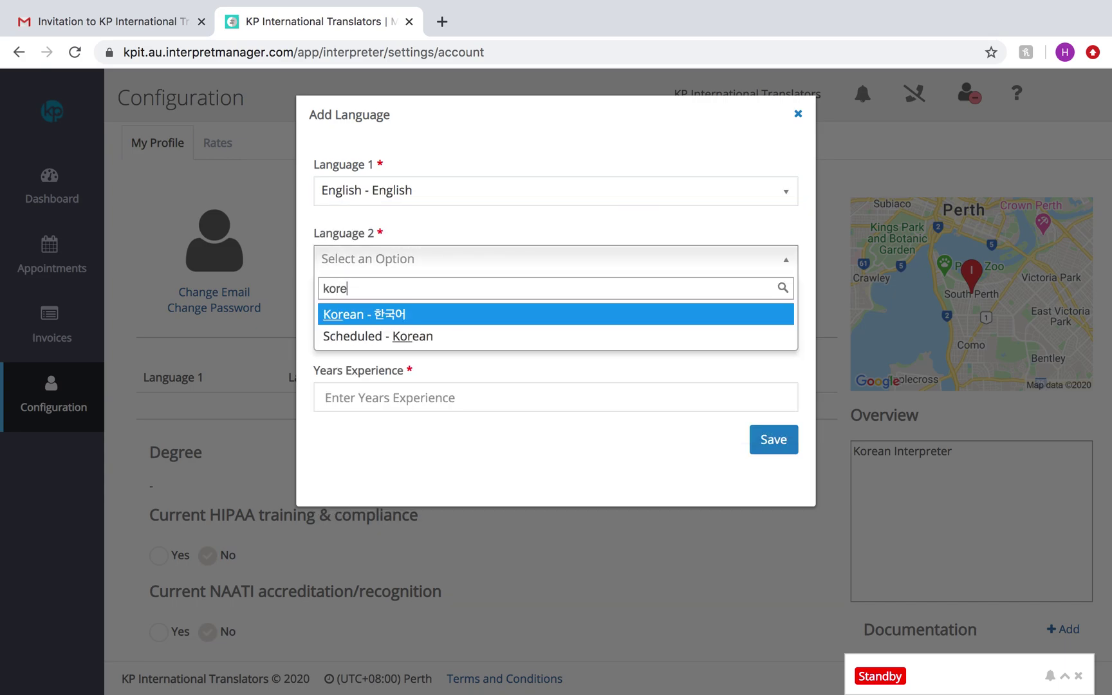
click(338, 315)
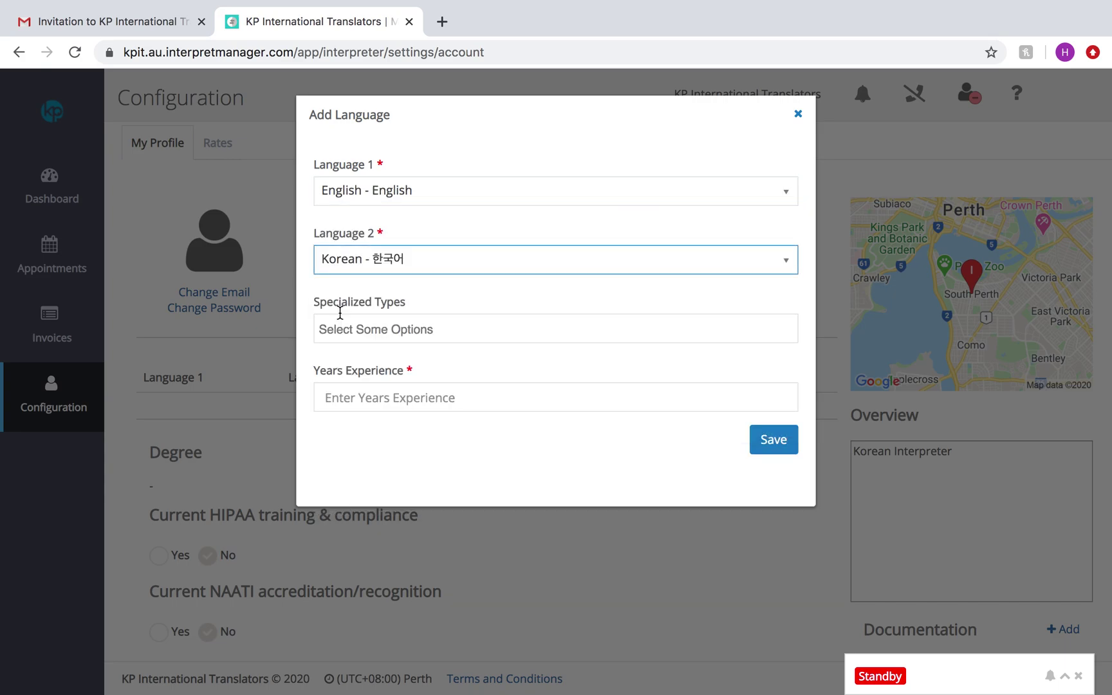
Step: Add Legal and Medical specialized types, enter 10 years' experience, and save the pair
click(341, 327)
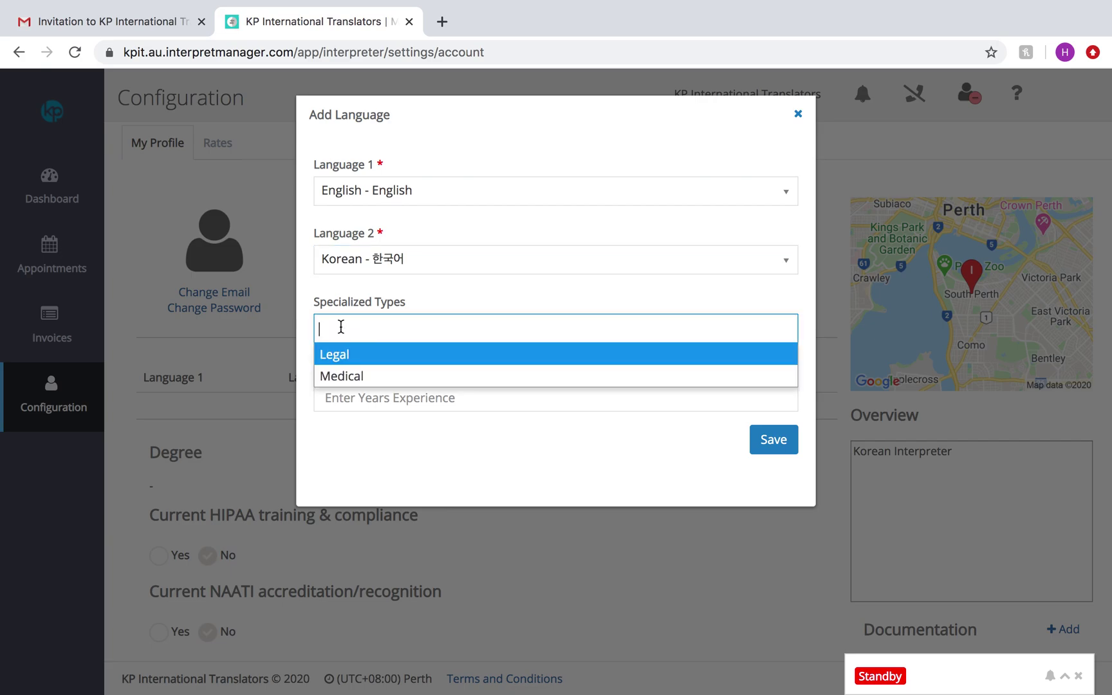
text(leg)
click(329, 356)
text(med)
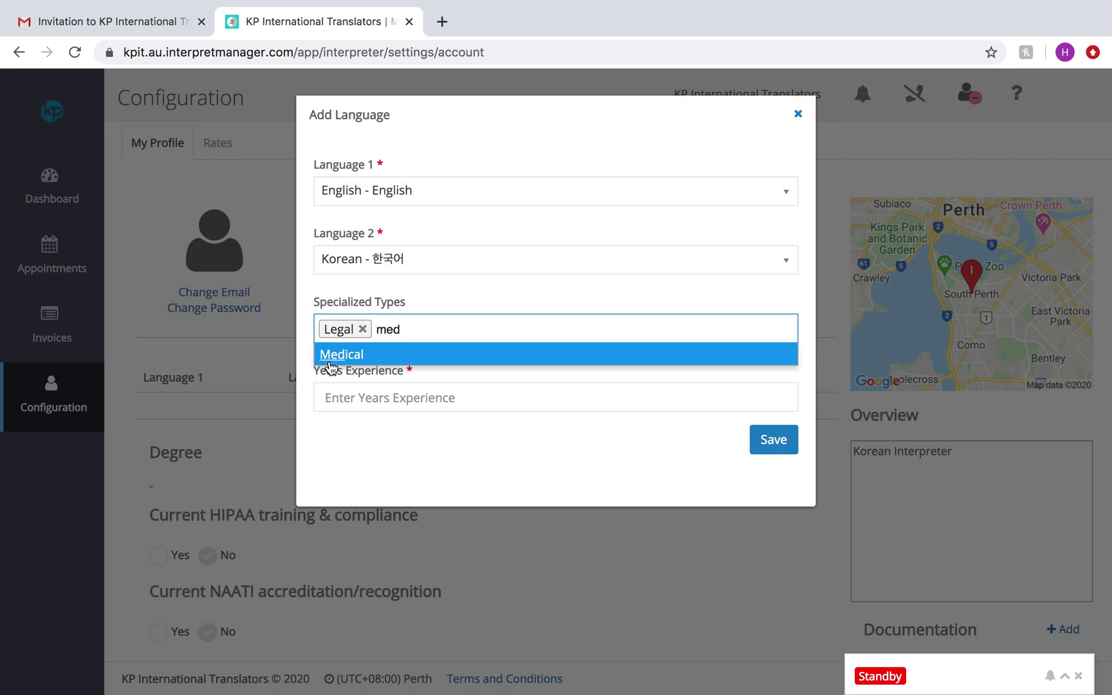
click(330, 364)
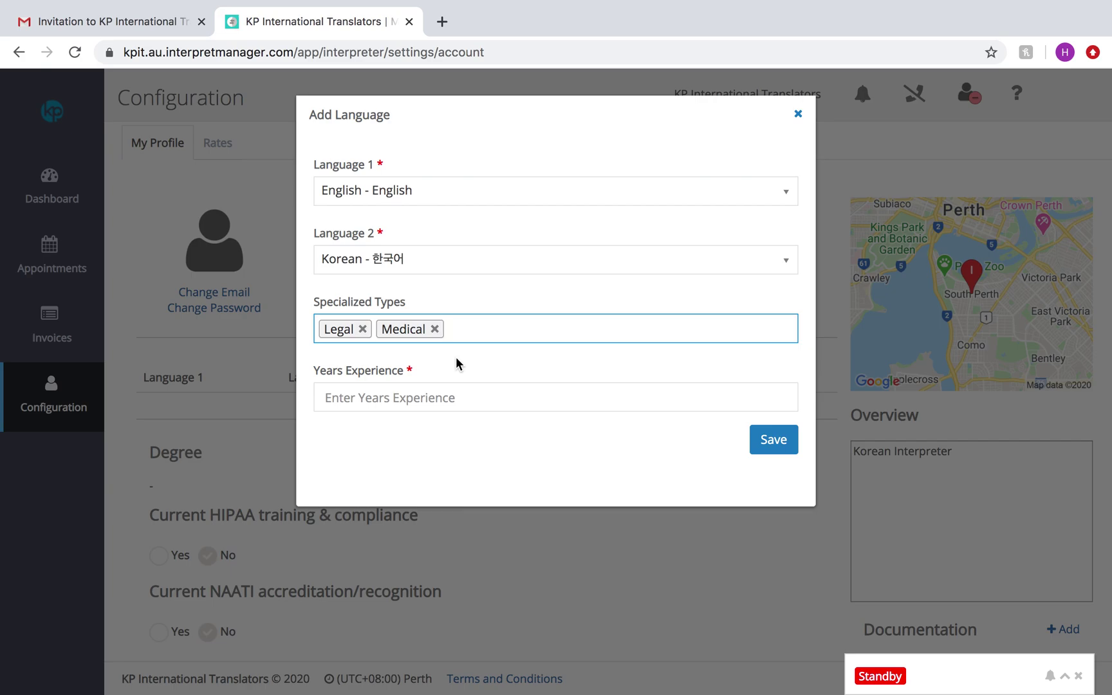
click(385, 404)
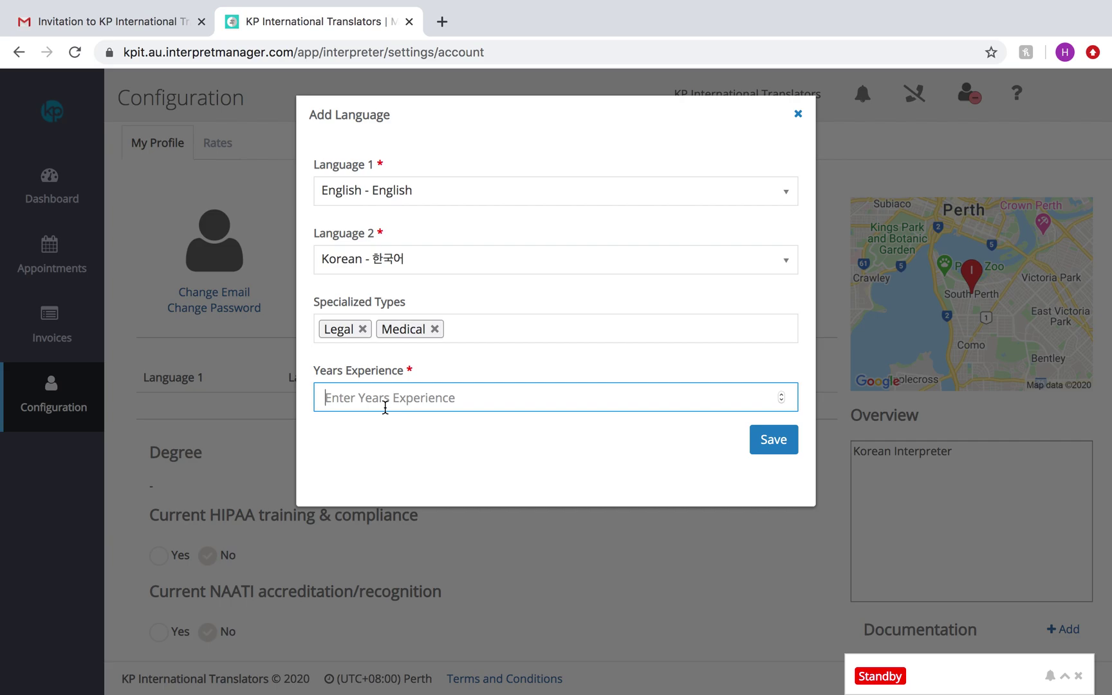
text(10)
click(769, 448)
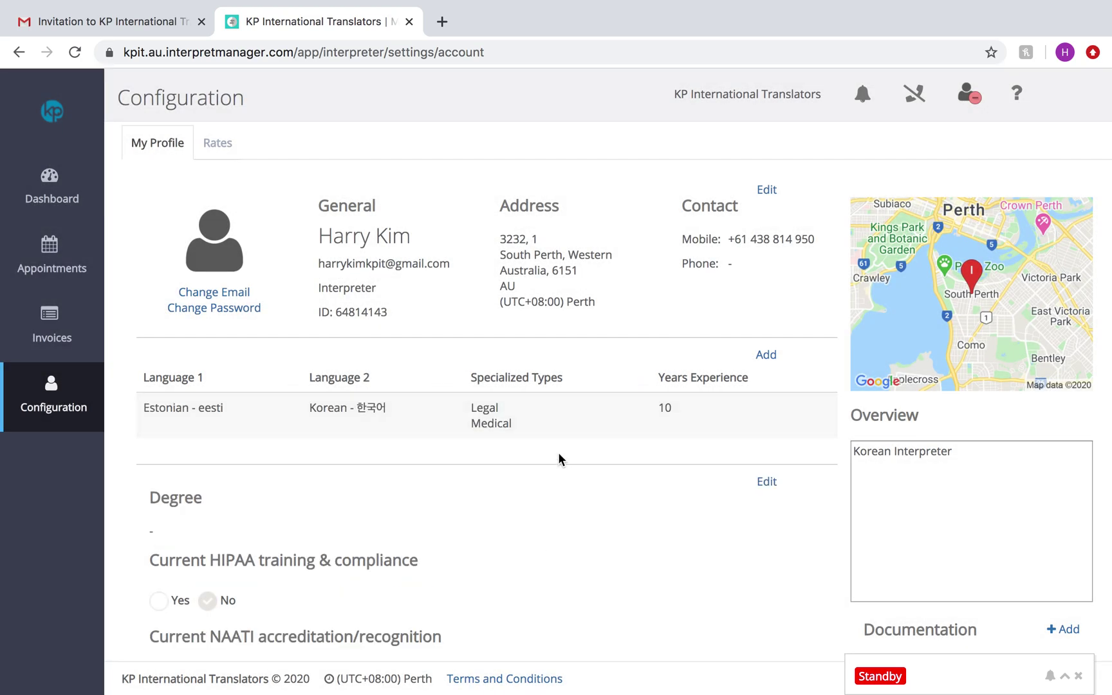
Step: Correct the saved language pair's Language 1 to English and save it
scroll(559, 457, down, 1)
scroll(558, 458, up, 1)
click(443, 405)
click(416, 191)
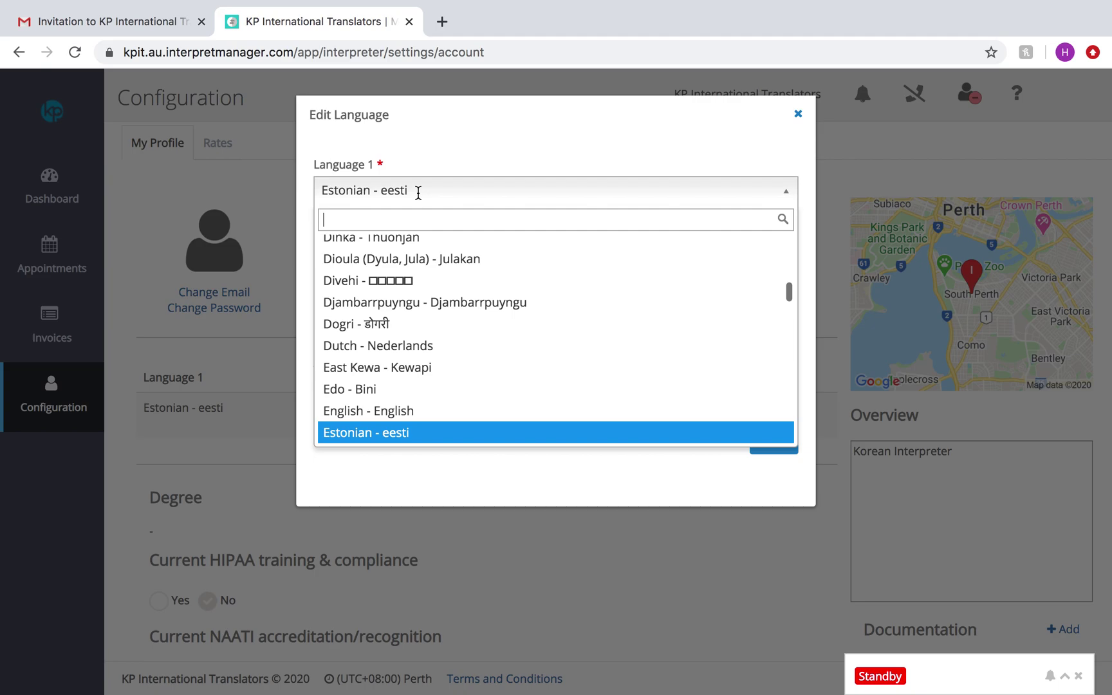
text(english)
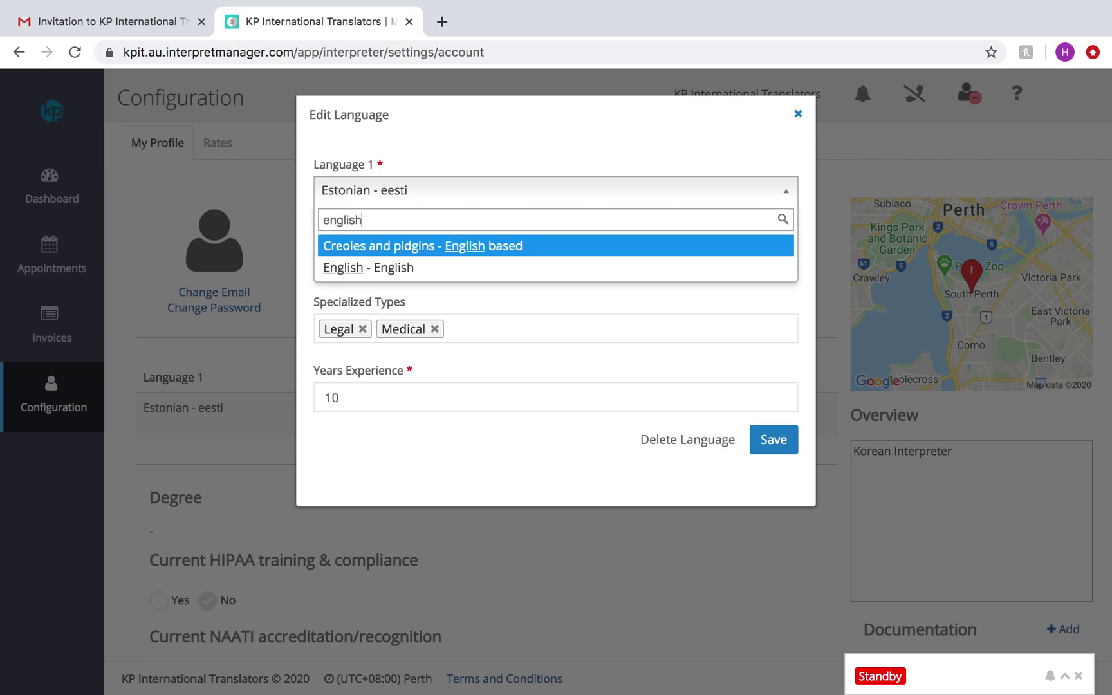
click(379, 266)
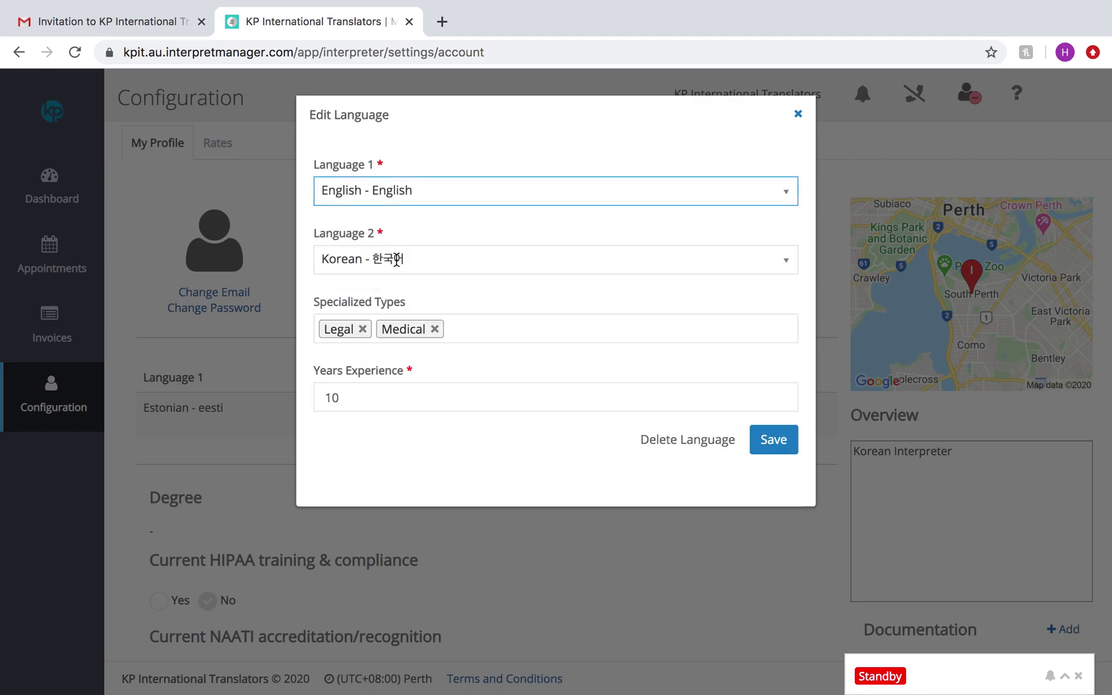
click(774, 450)
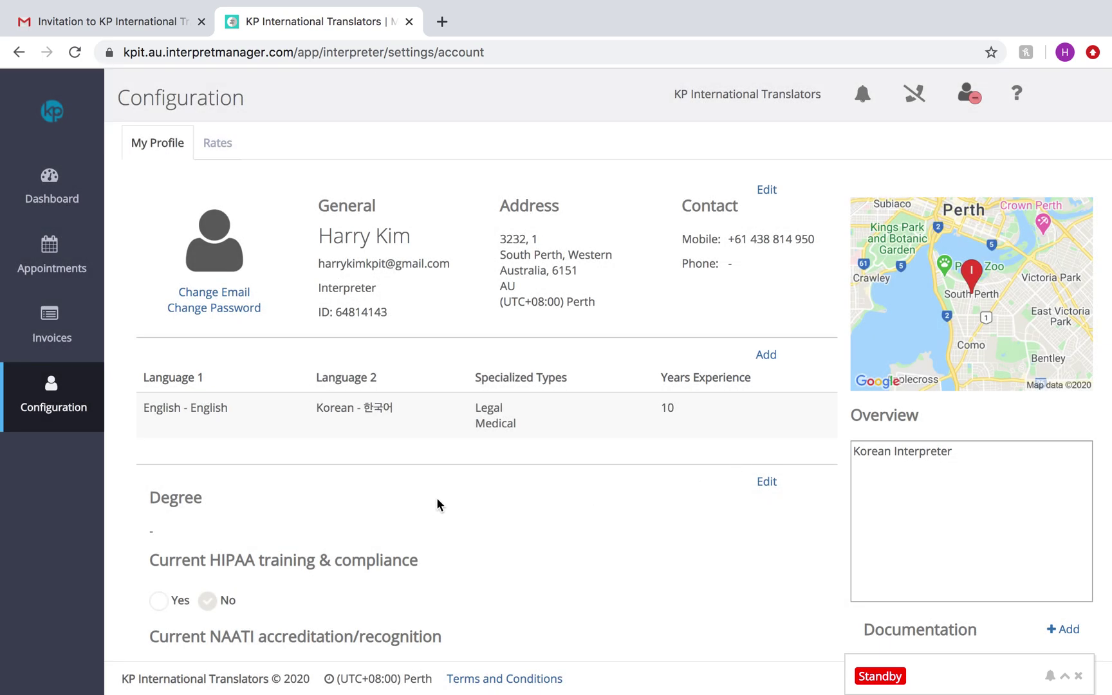
Step: Scroll down My Profile to the Degree section
scroll(368, 559, down, 3)
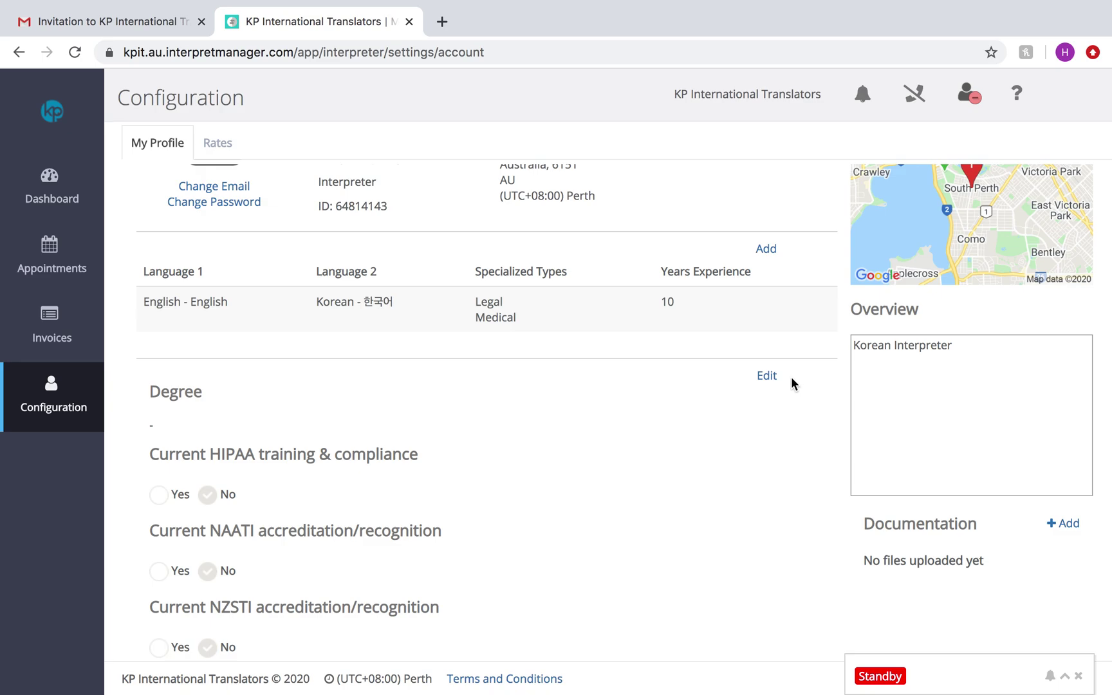
scroll(623, 429, down, 1)
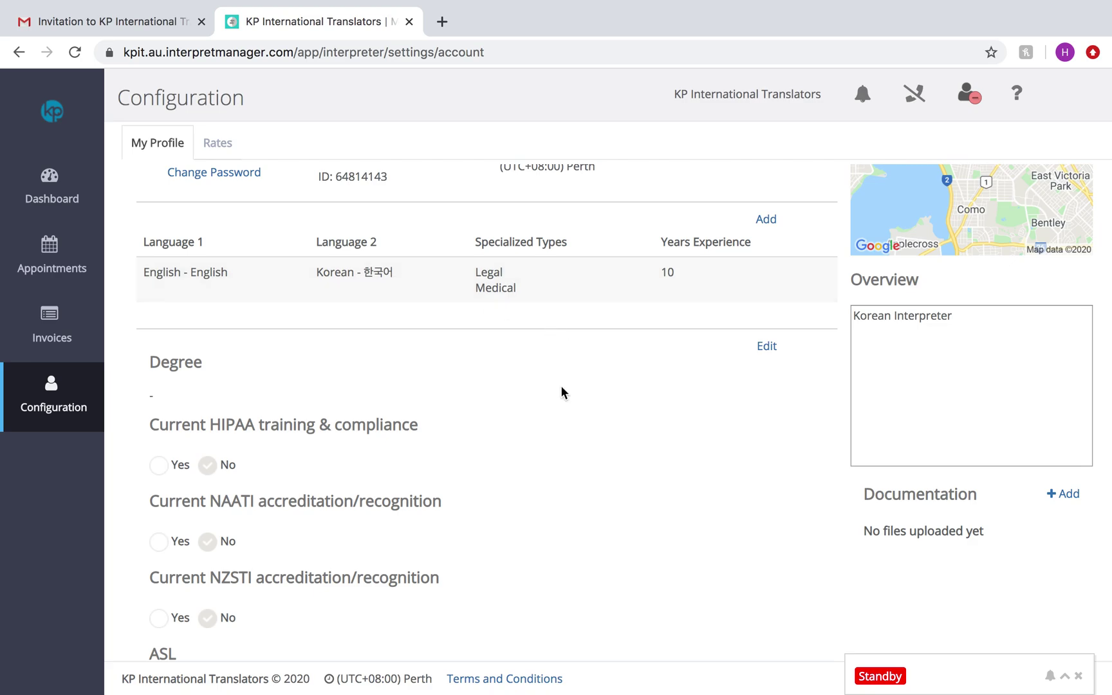
scroll(560, 384, down, 2)
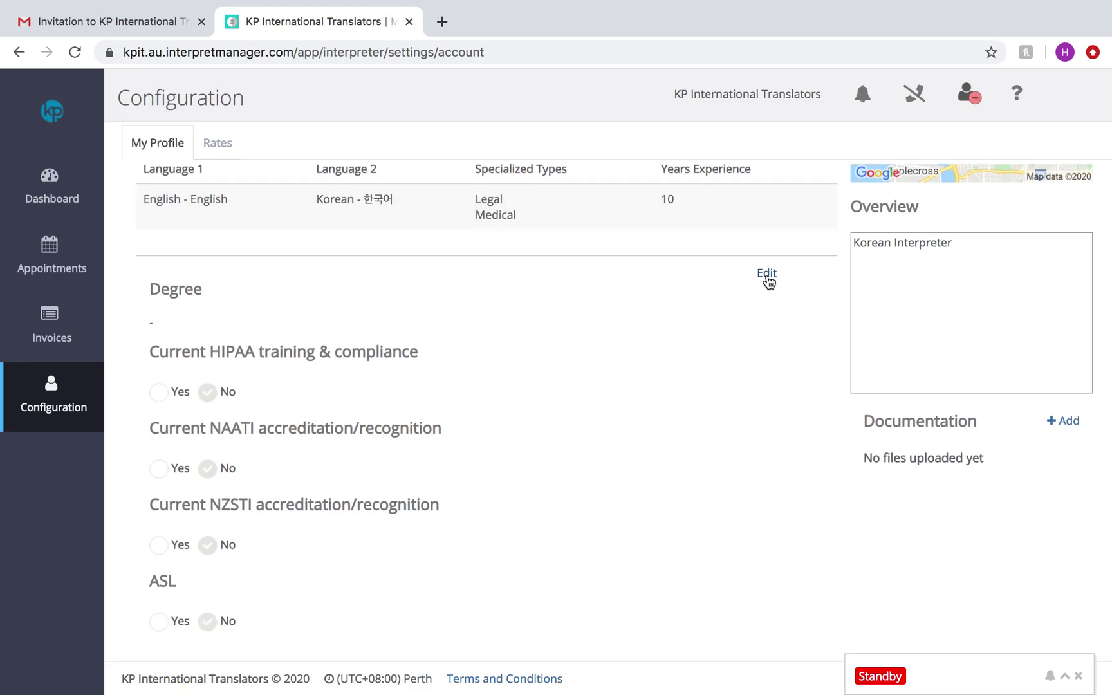
scroll(567, 385, down, 2)
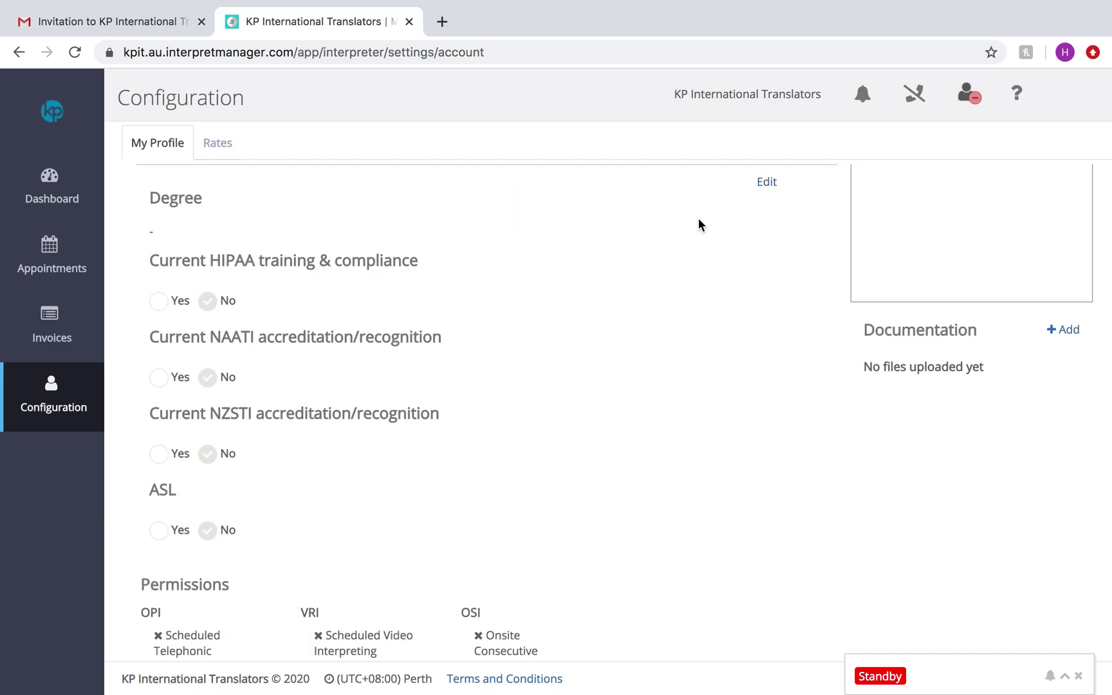
Step: Enter the degree 'Interpreting TAFE' and set Current NAATI accreditation to Yes
click(767, 183)
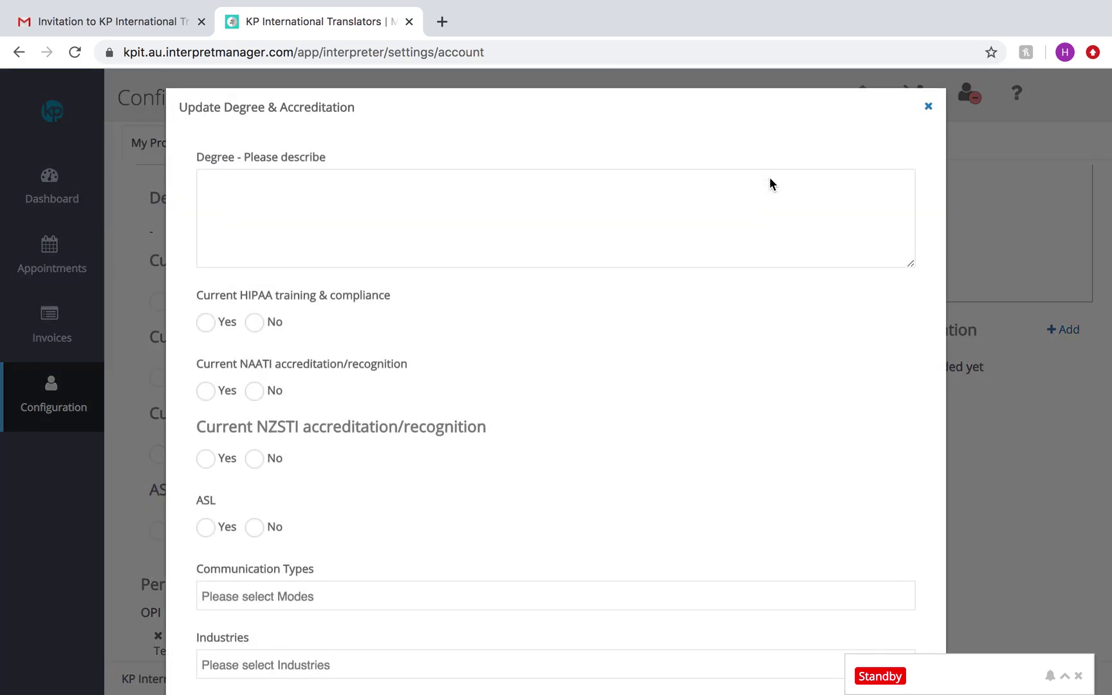
click(300, 237)
text(In)
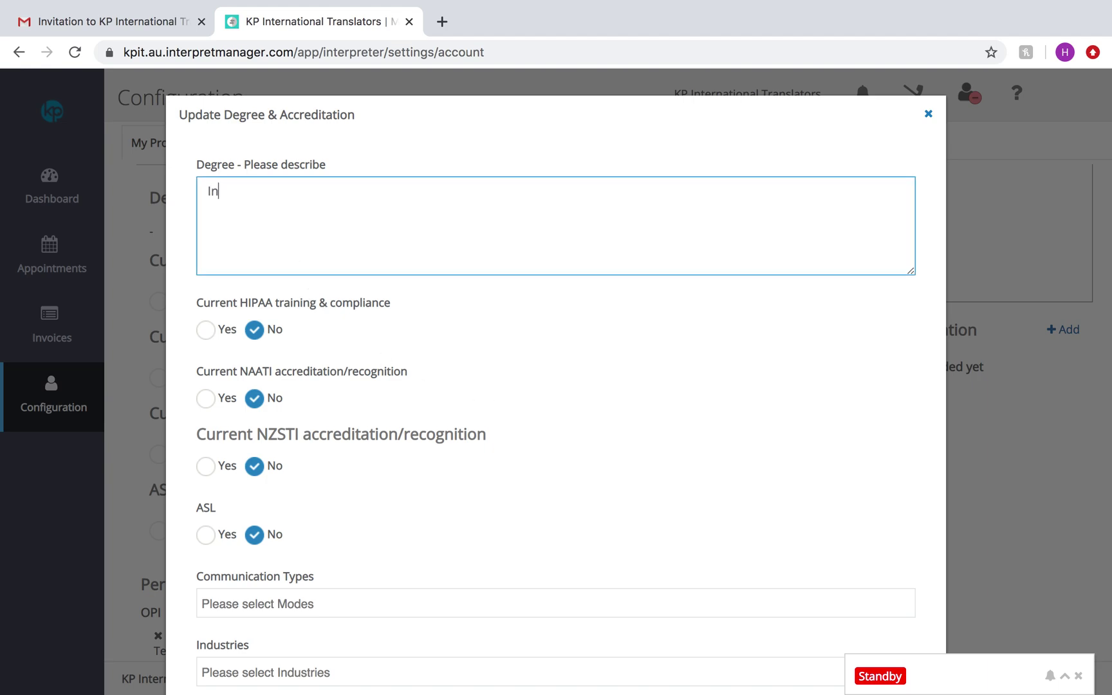
text(terpreting TAFE)
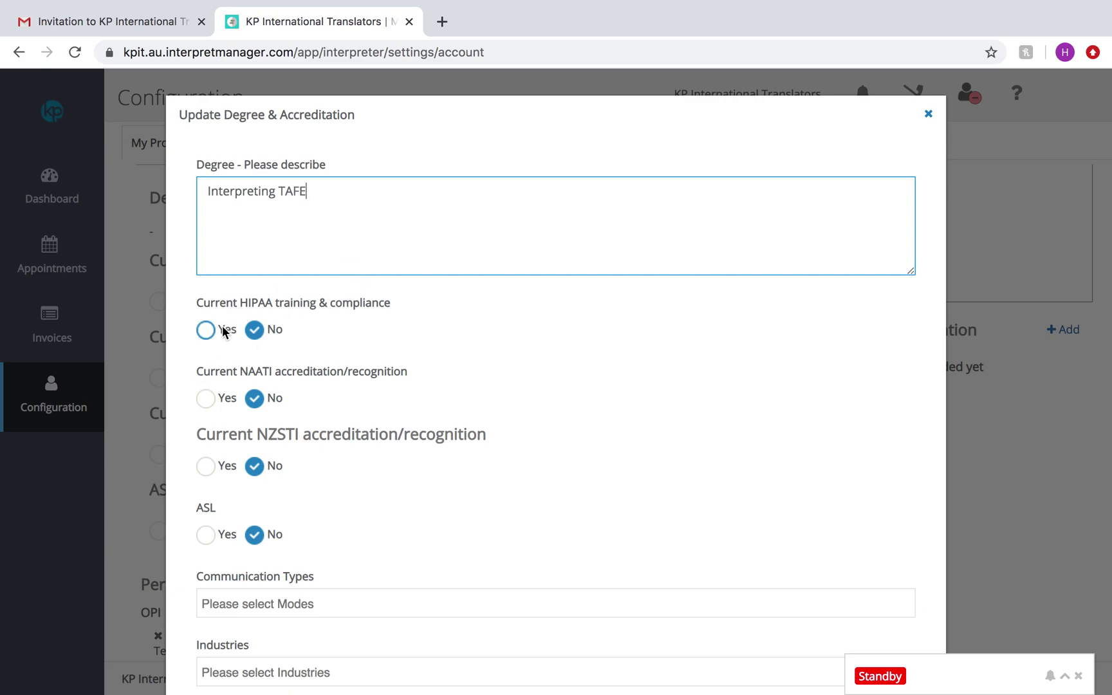
click(207, 399)
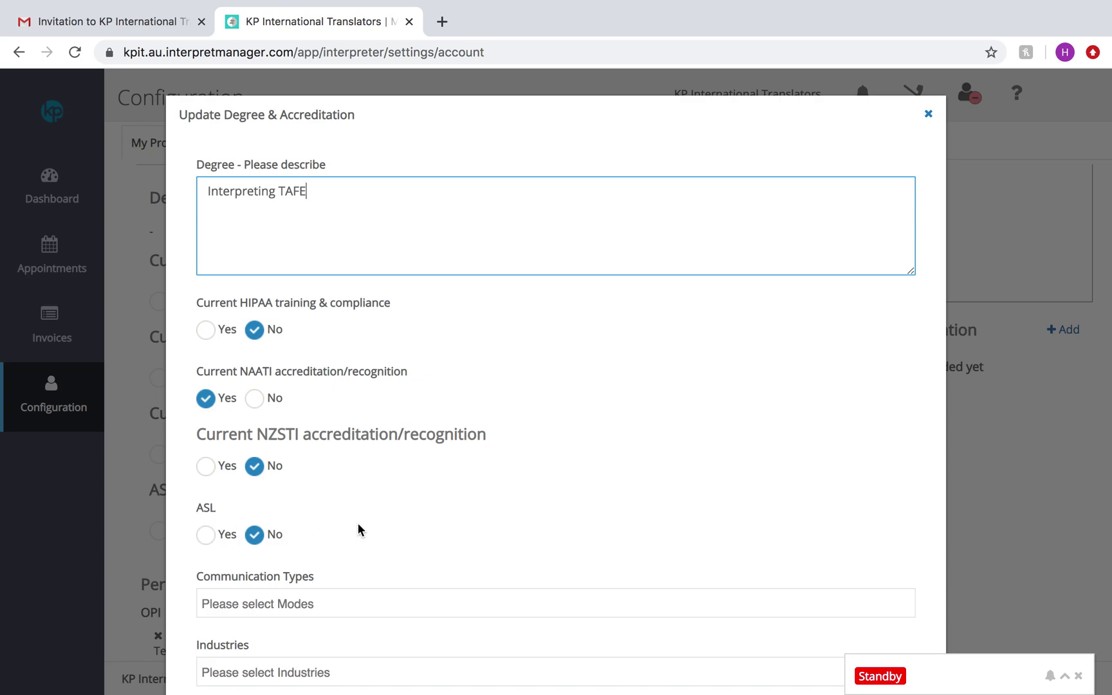
Step: Add Onsite Consecutive, Onsite Whisper, Onsite Simultaneous, Telephonic and Video Interpreting as communication types
scroll(357, 522, down, 3)
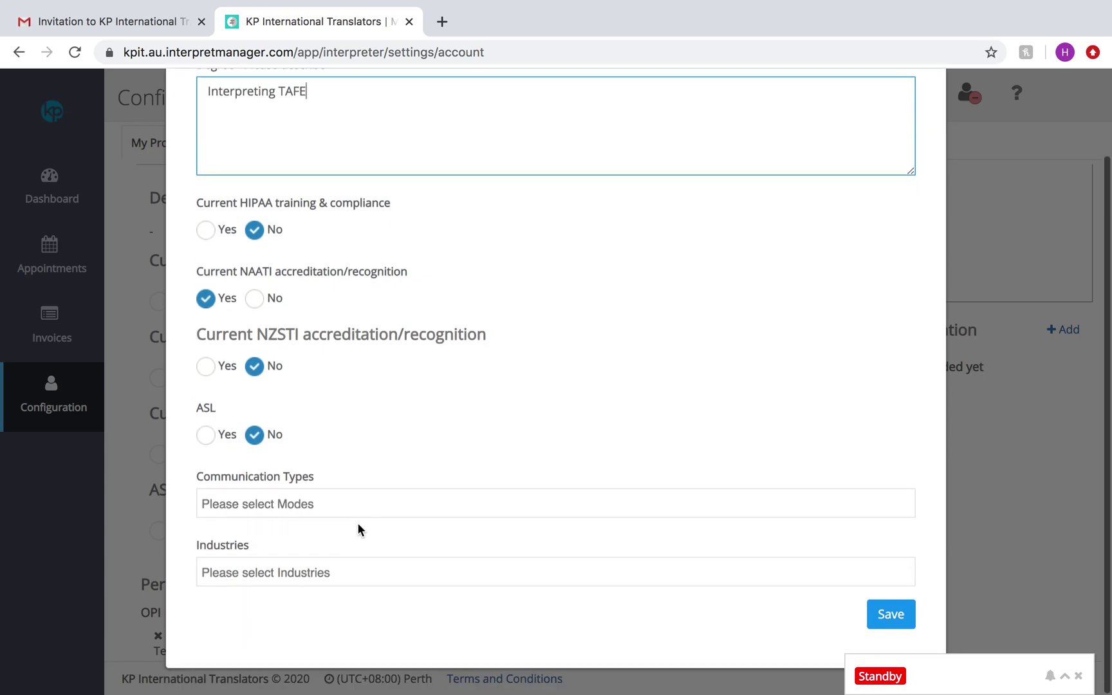
click(297, 507)
click(418, 436)
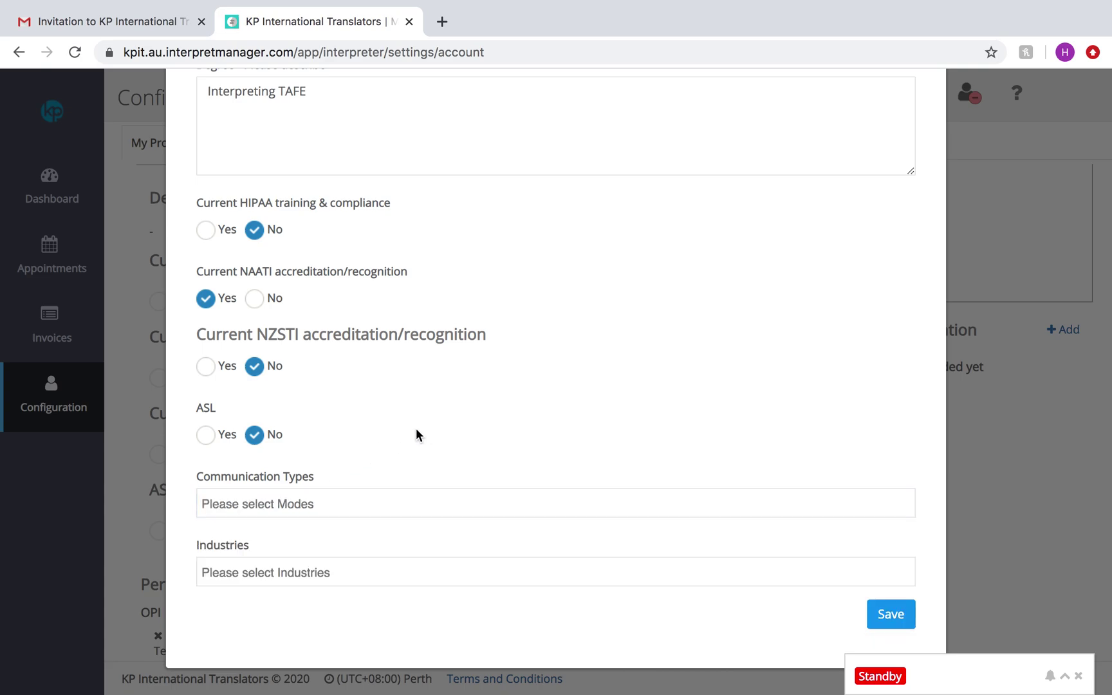
click(357, 505)
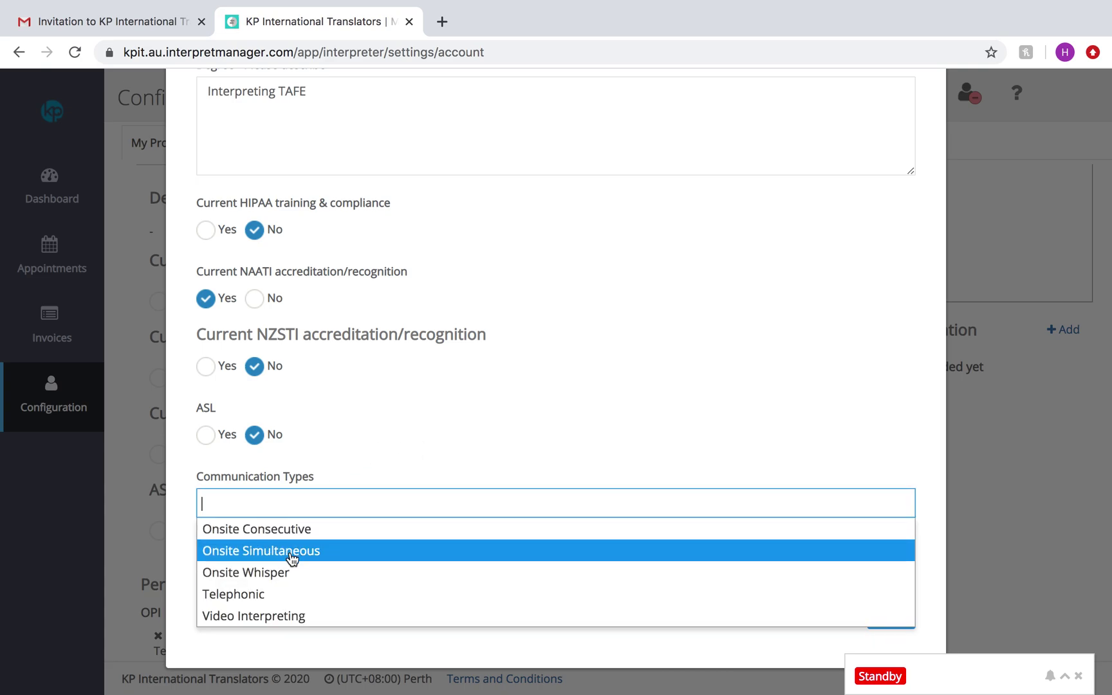
click(410, 391)
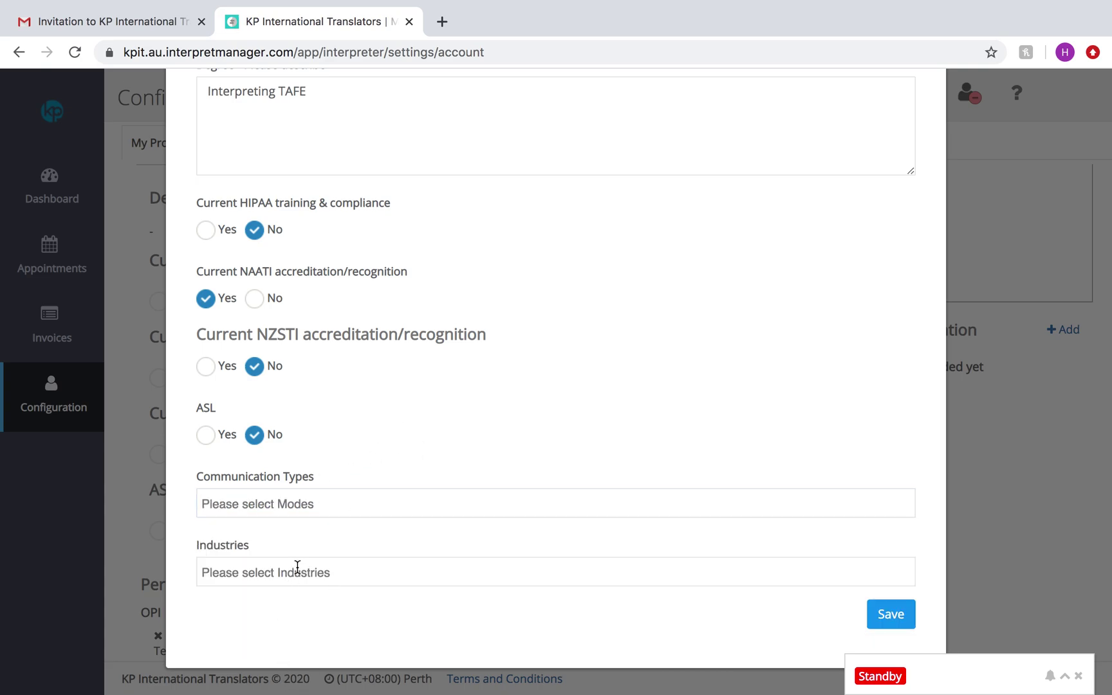
click(296, 566)
click(297, 498)
click(261, 529)
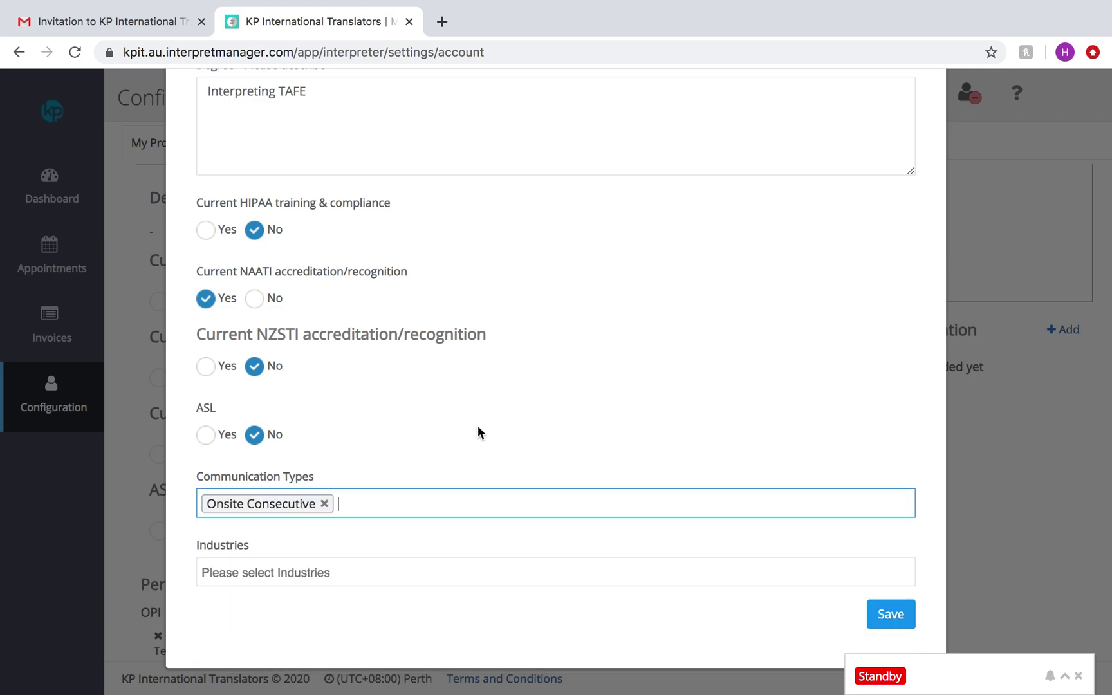
click(377, 503)
click(278, 572)
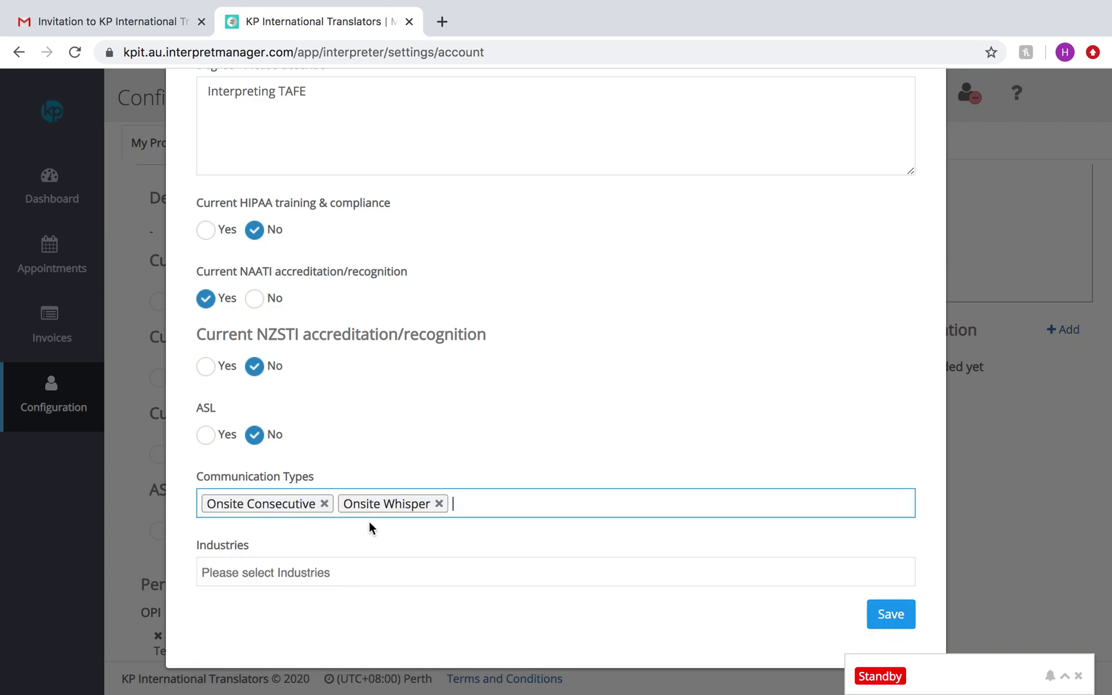
click(466, 502)
click(320, 554)
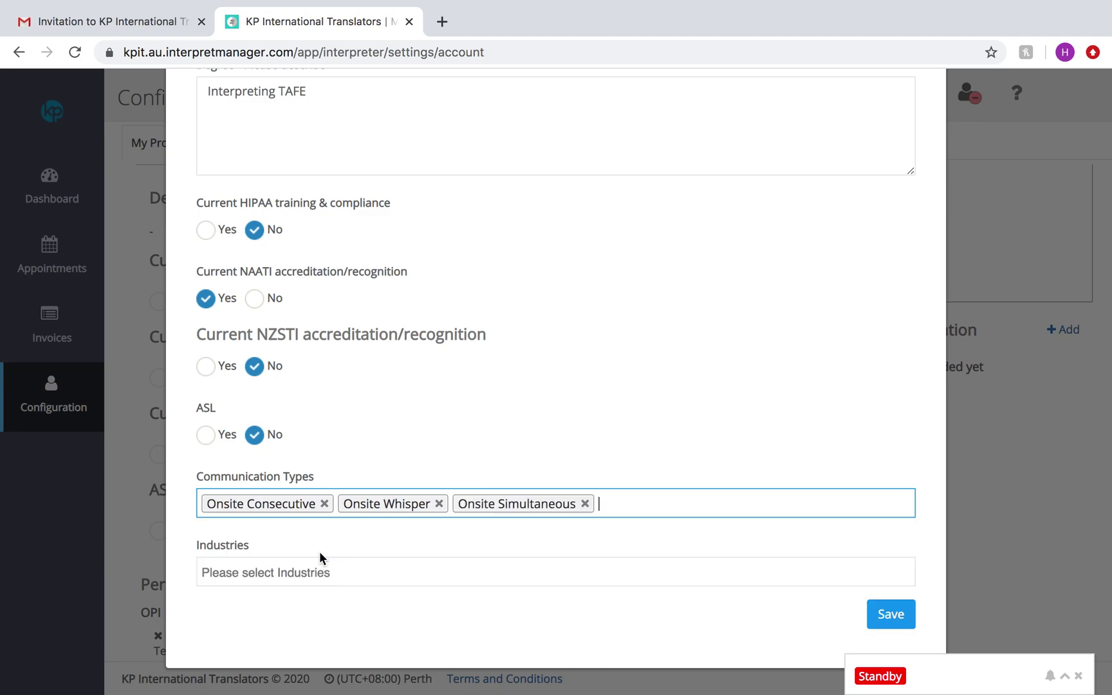
click(613, 504)
click(384, 594)
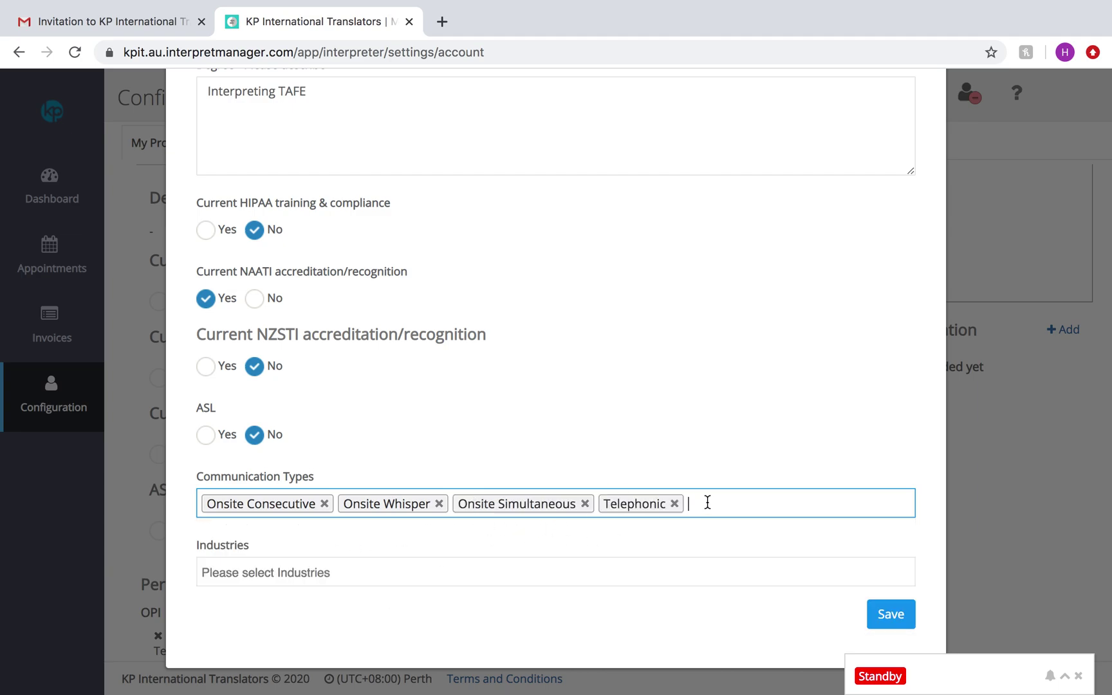
click(707, 502)
click(348, 616)
Step: Open the industries list and close it without choosing any industry
click(299, 572)
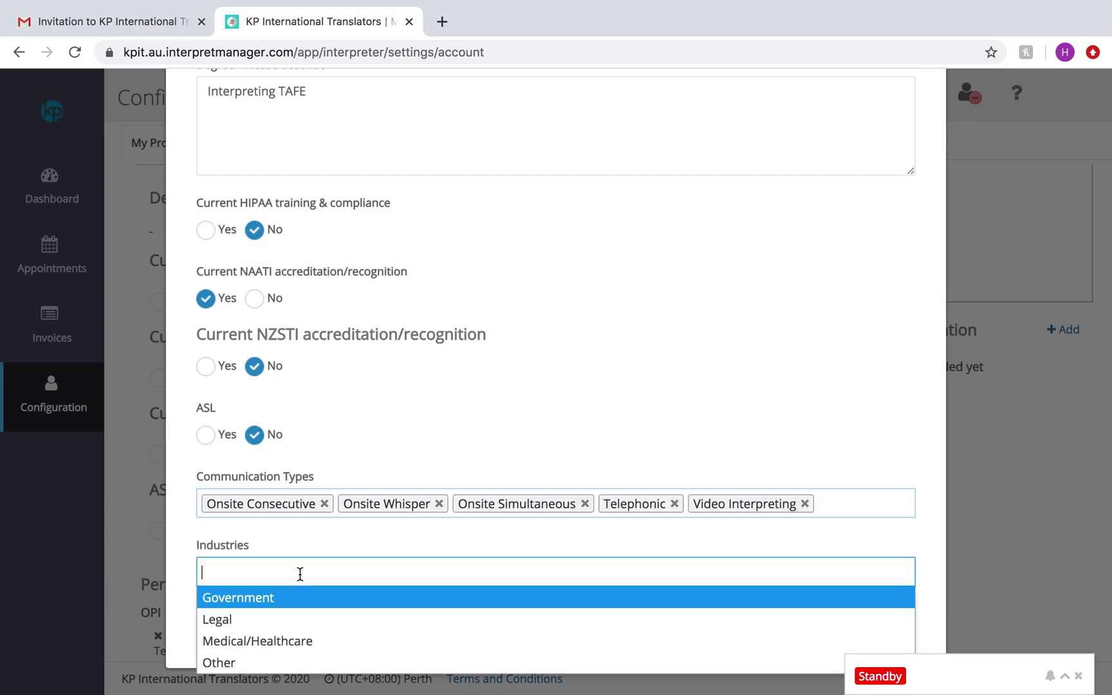
click(348, 526)
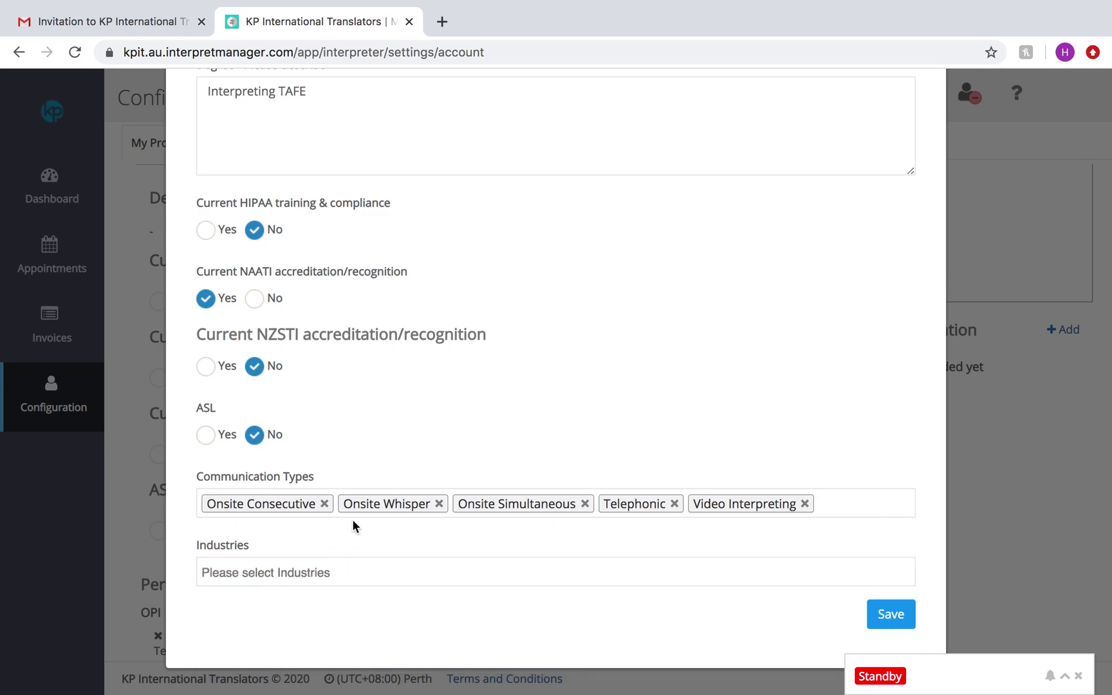
click(271, 560)
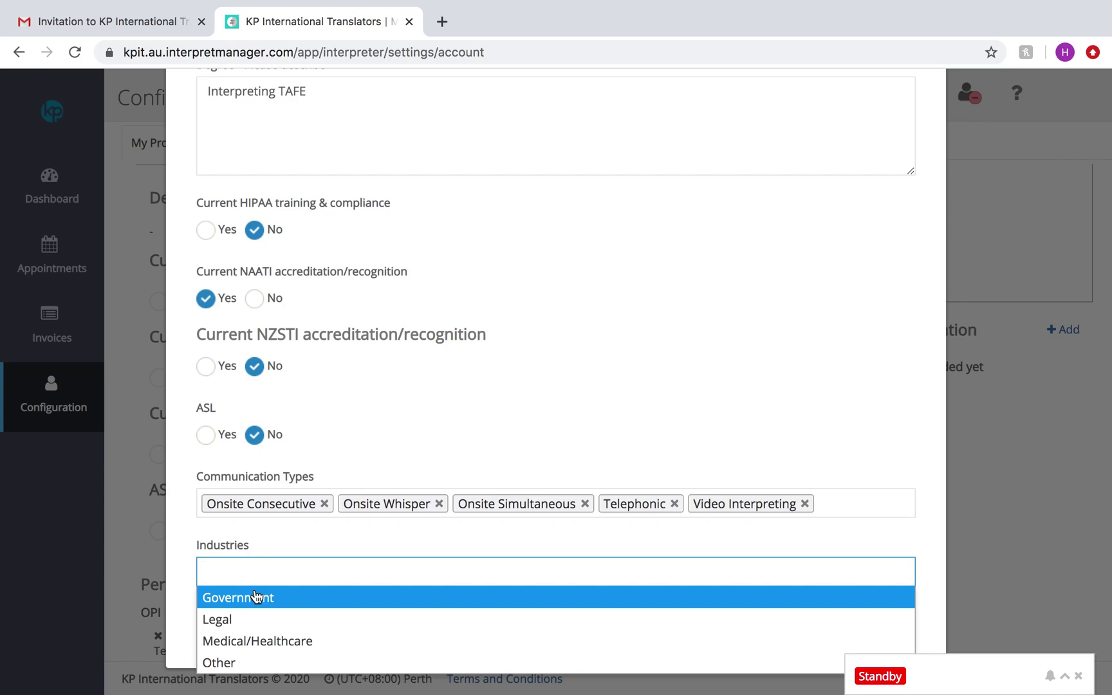
click(290, 531)
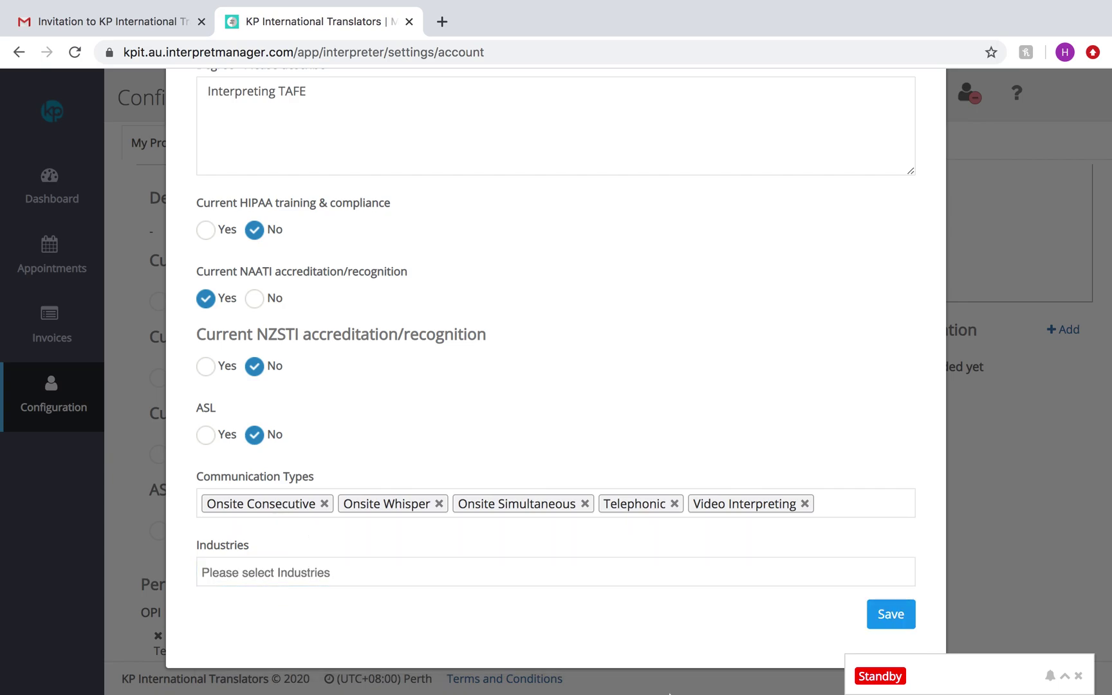
Step: Save the degree and accreditation details, then scroll through the profile to review them
click(891, 614)
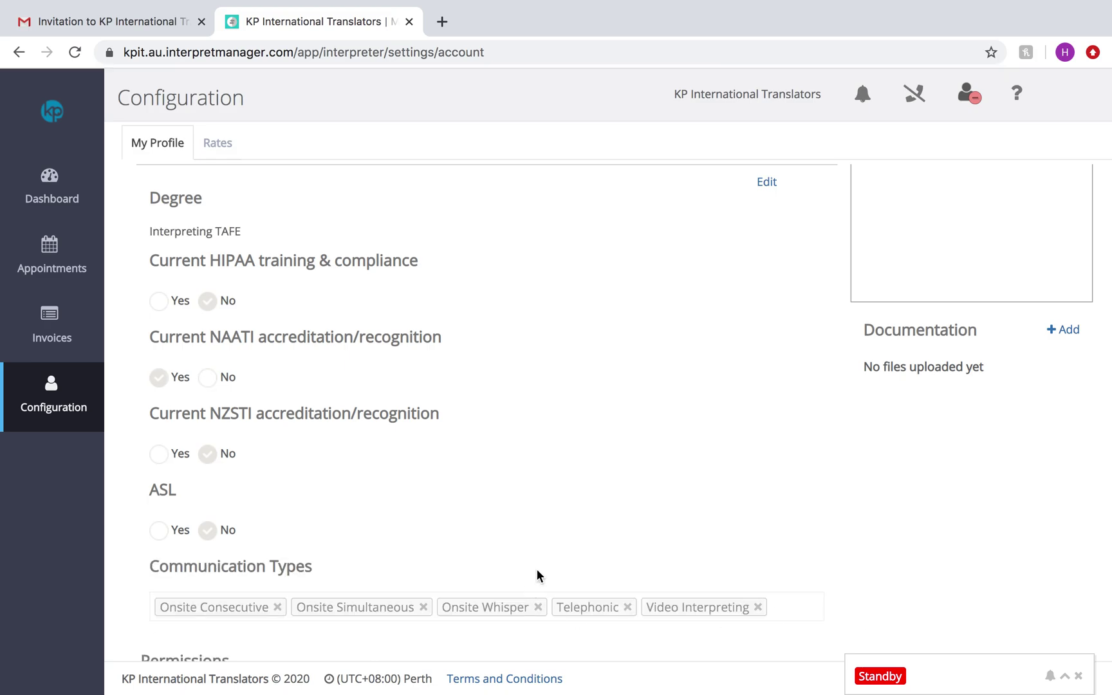
scroll(538, 575, down, 4)
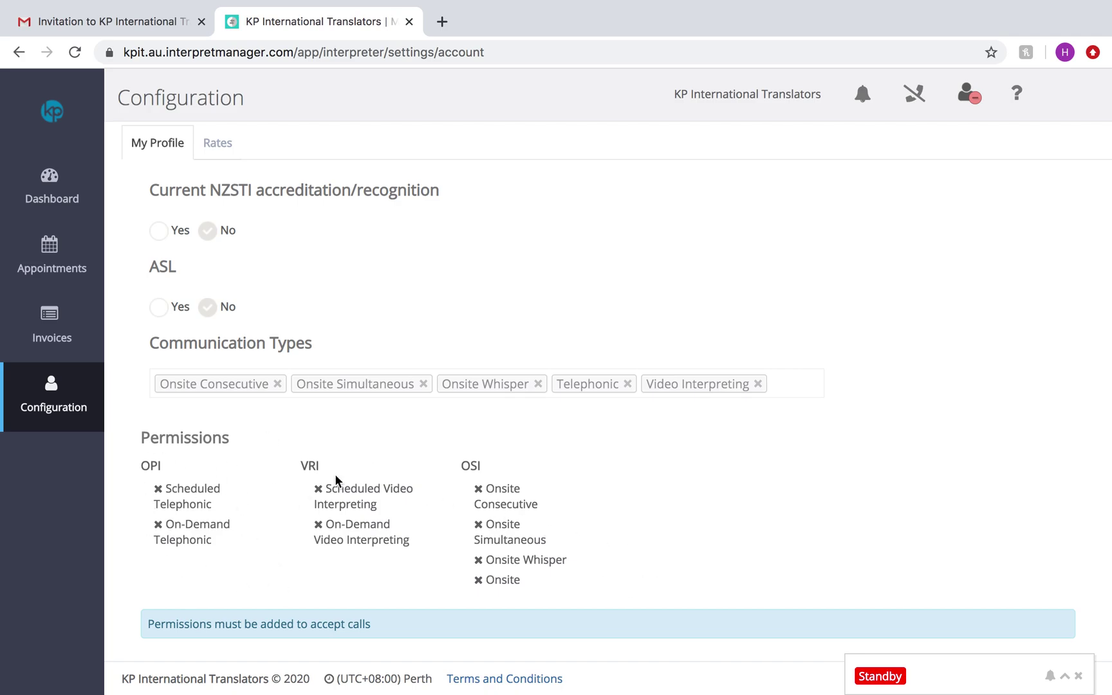
scroll(464, 252, up, 10)
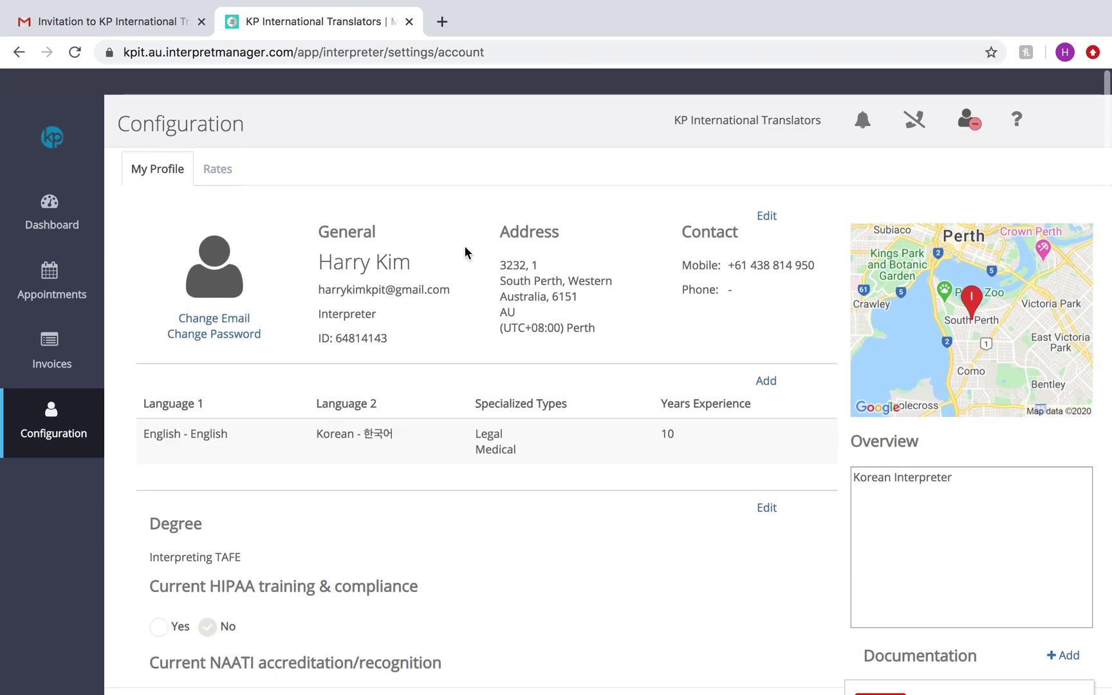
scroll(474, 427, down, 5)
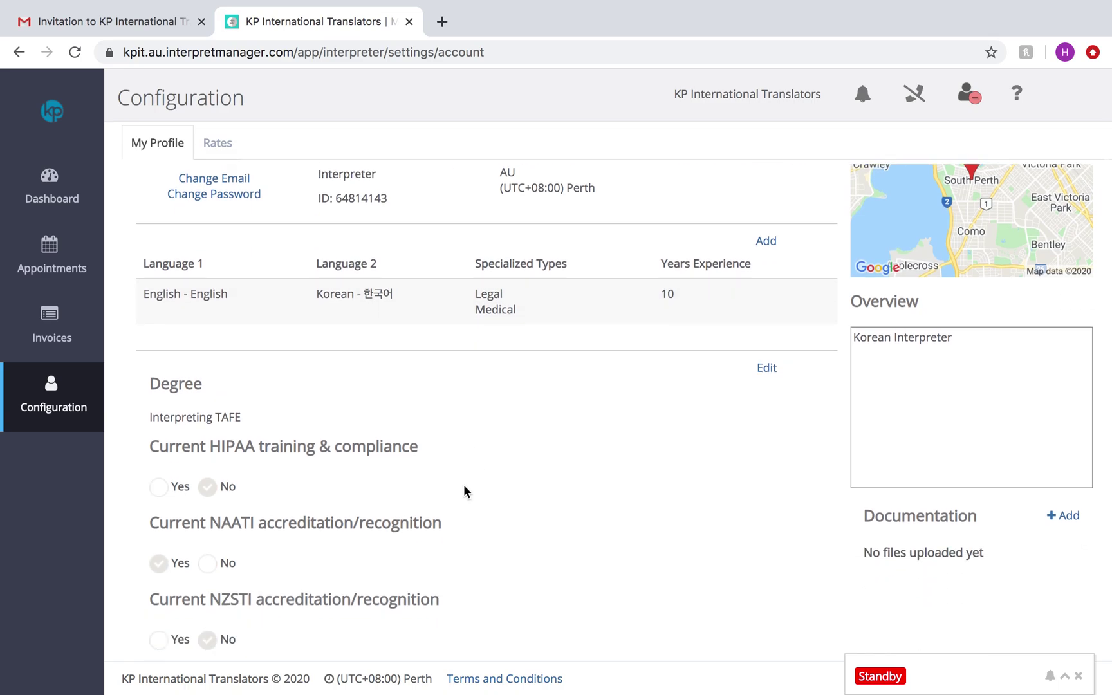
scroll(370, 483, down, 2)
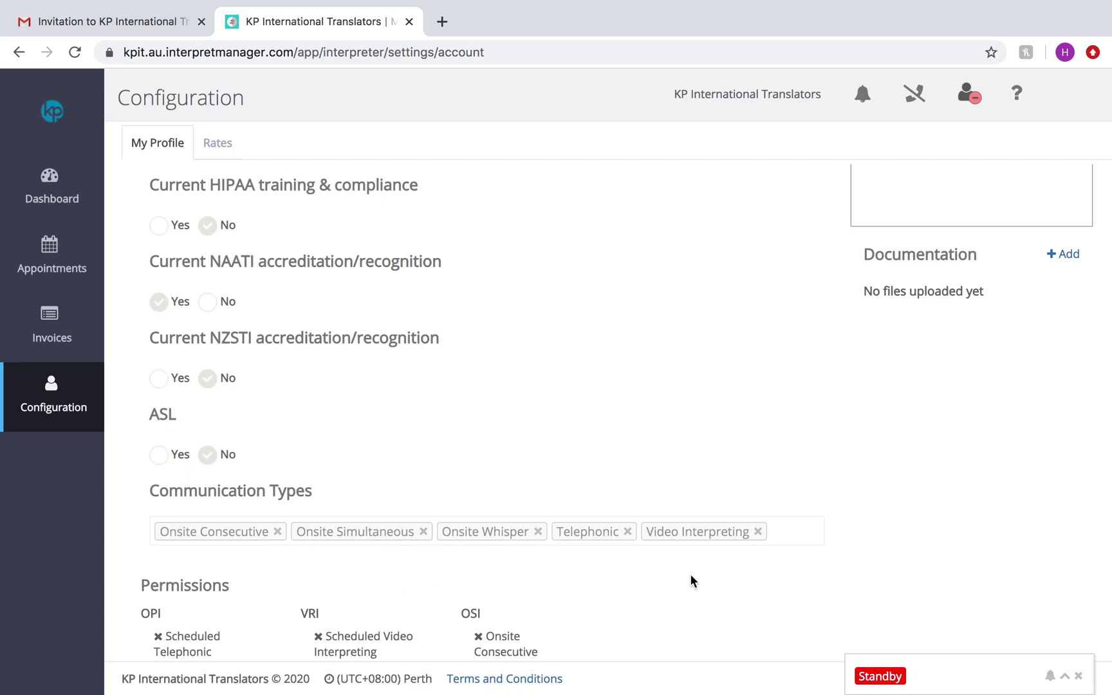
scroll(901, 399, up, 2)
scroll(1072, 388, up, 1)
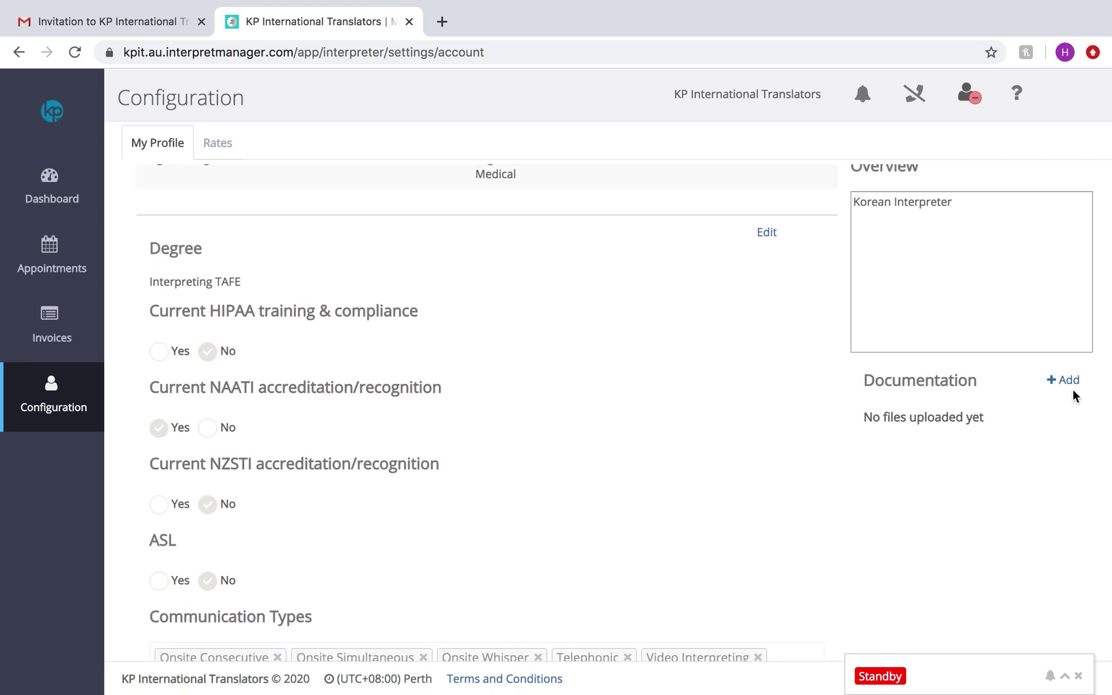
Step: Open and dismiss the Add Document form without uploading, then go to the Dashboard overview
click(1068, 379)
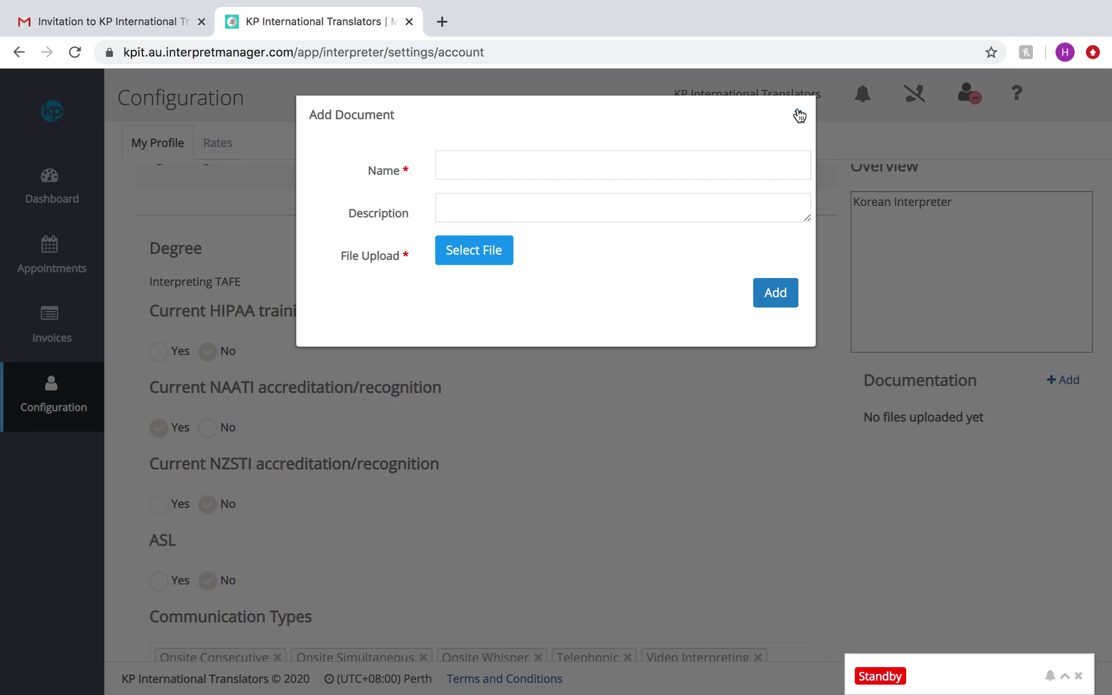
click(799, 116)
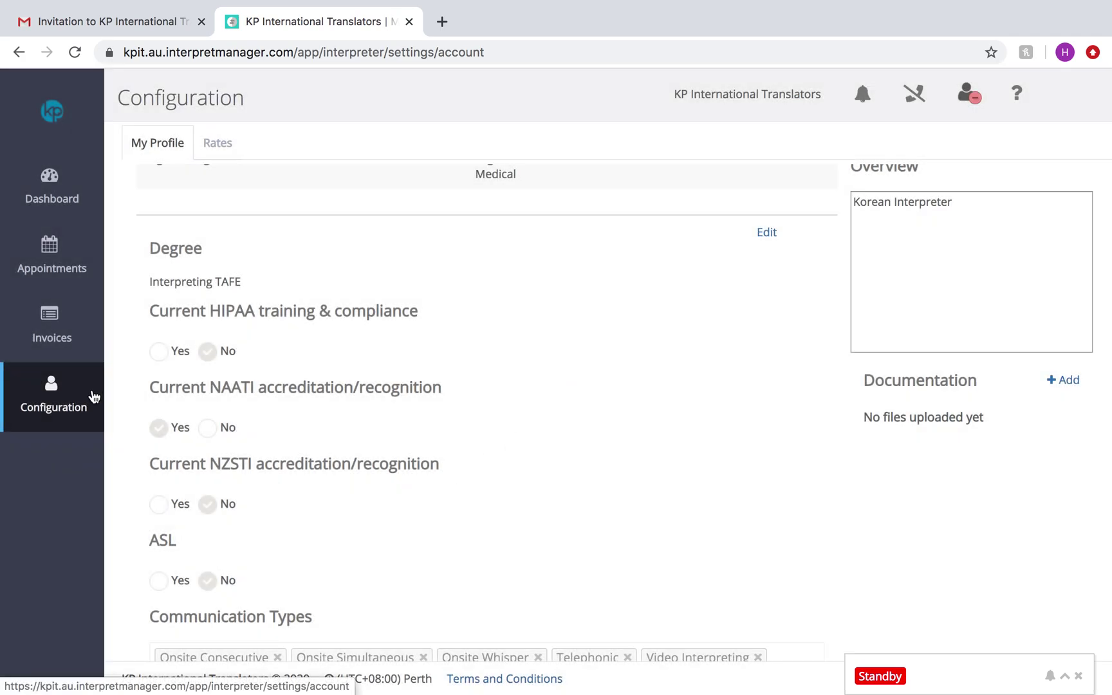
click(52, 183)
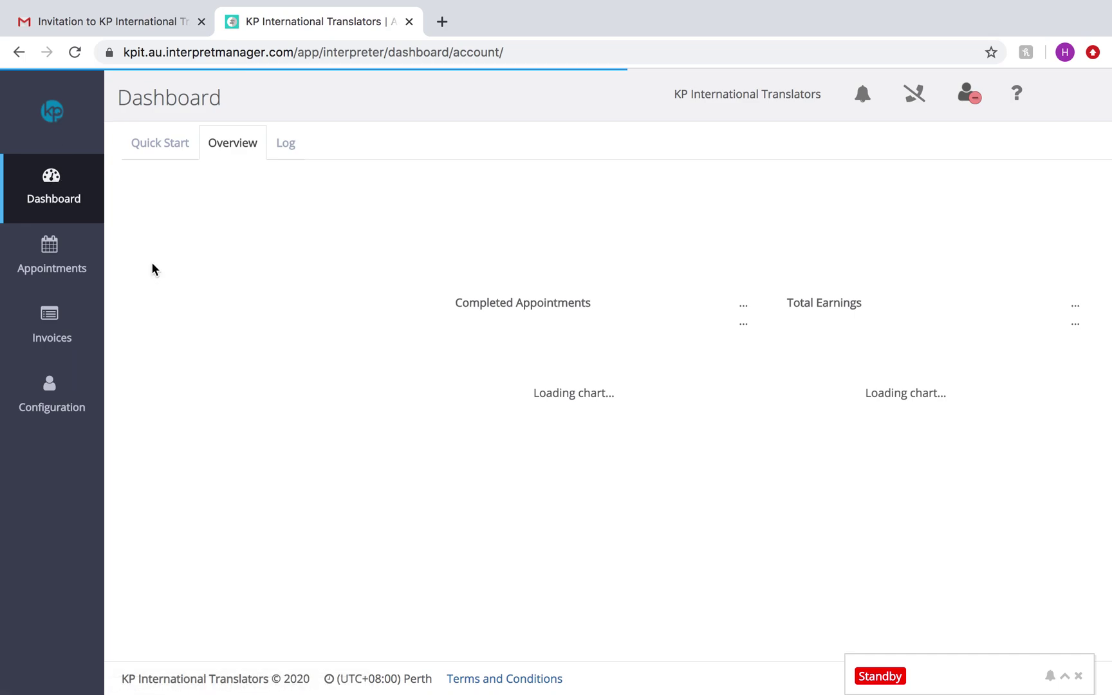
mouse_move(888, 3)
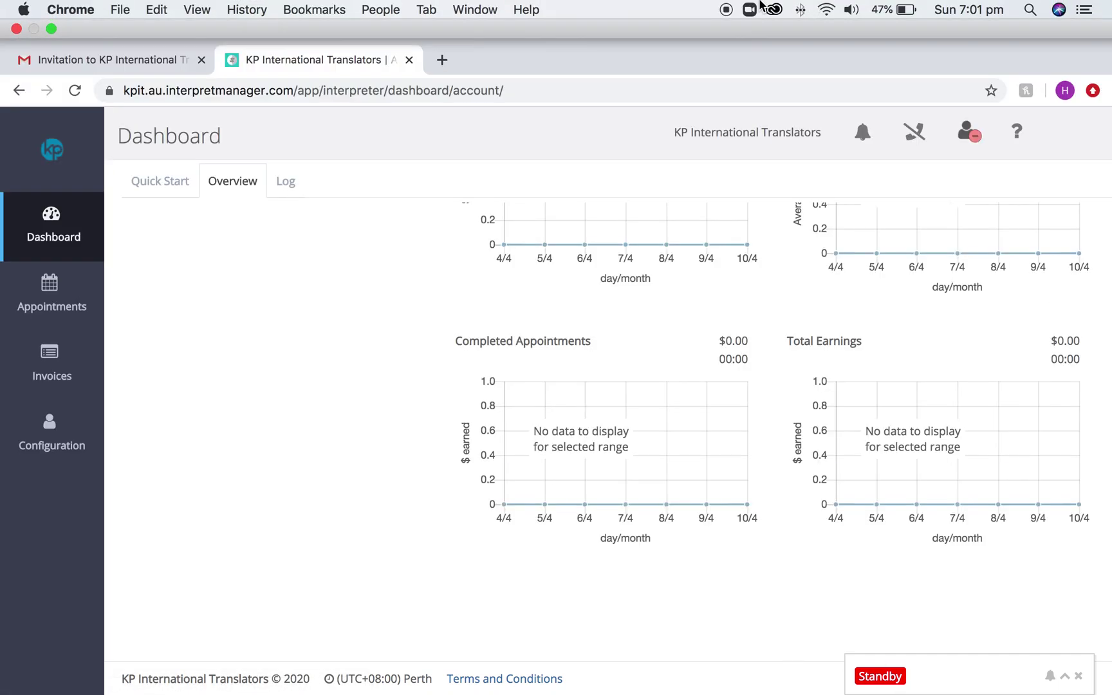